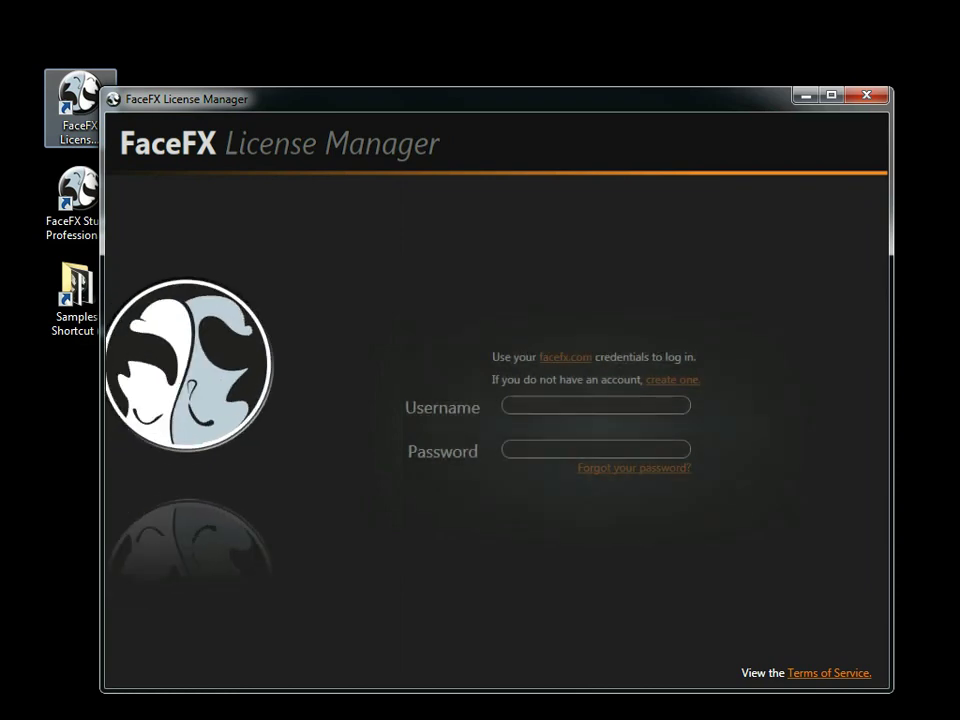
Step: Log in to the FaceFX License Manager with the account username and password
{"action": "type", "text": "doug"}
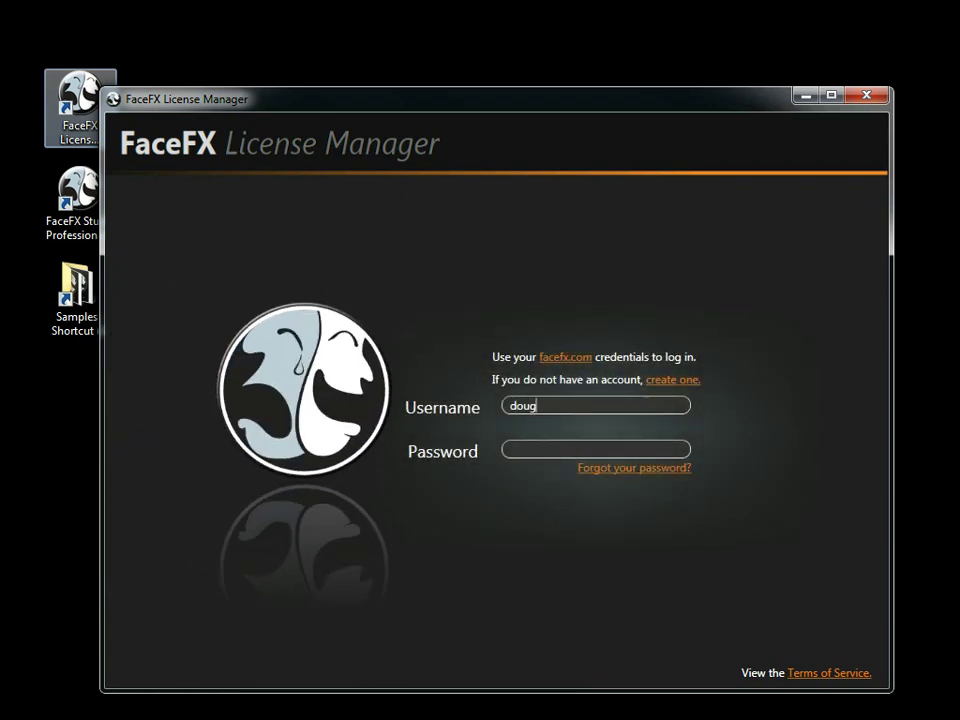
{"action": "key", "text": "Tab"}
{"action": "type", "text": "*********"}
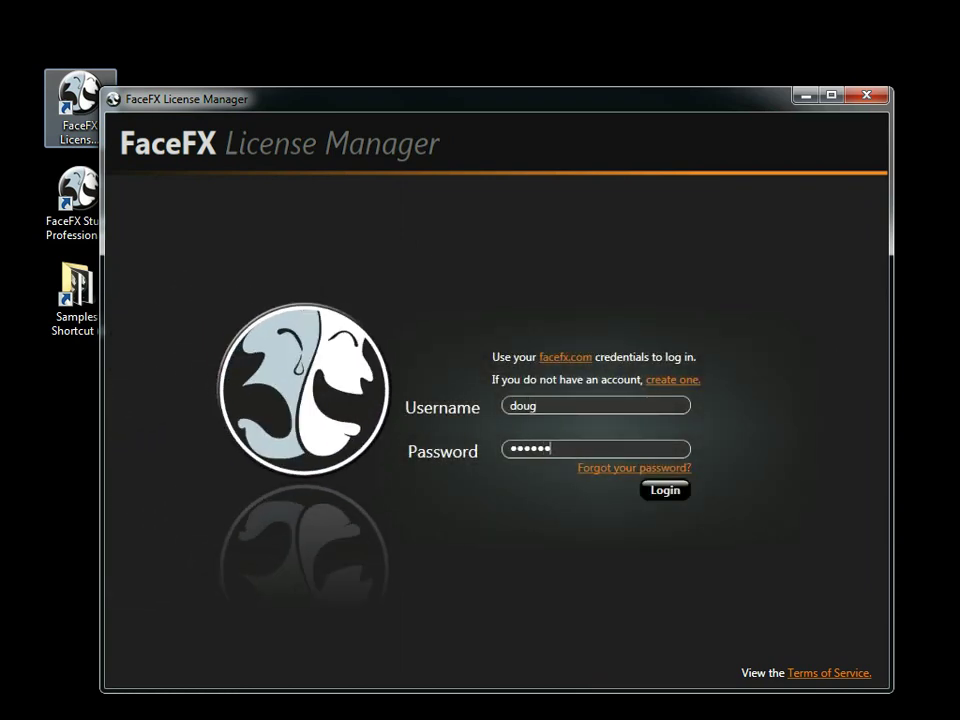
{"action": "key", "text": "Return"}
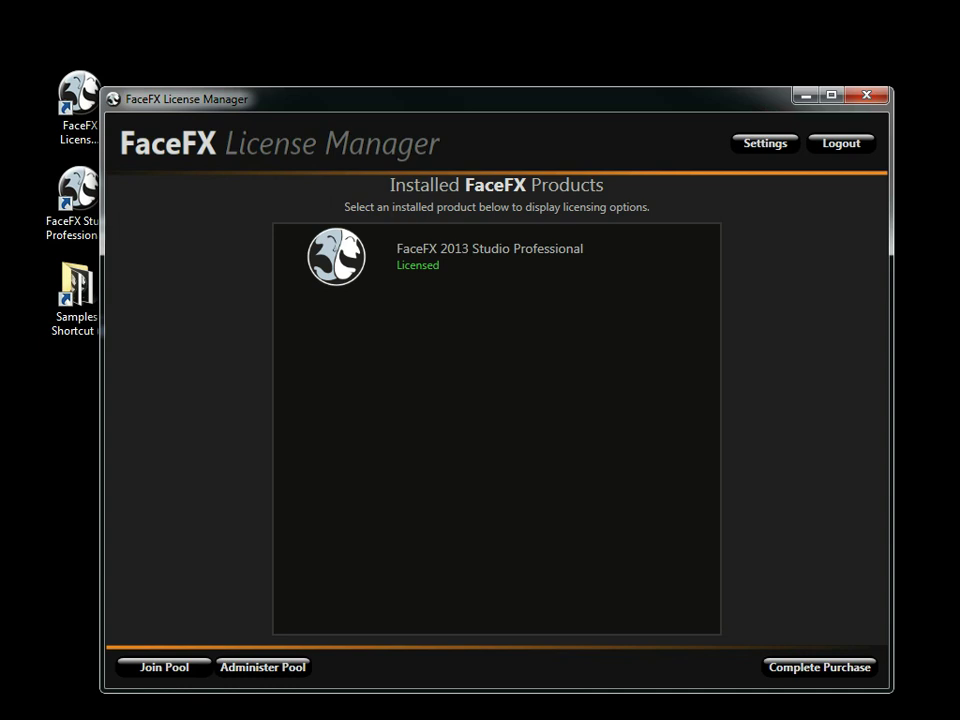
Step: Return the FaceFX 2013 Studio Professional license, and check it out again
{"action": "left_click", "coordinate": [489, 256]}
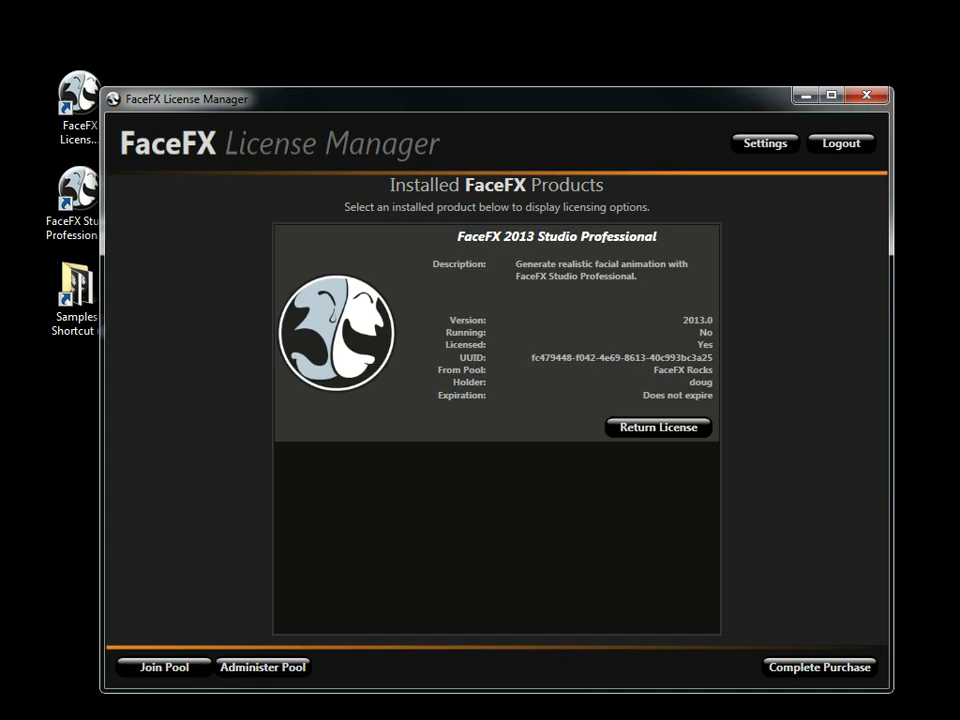
{"action": "left_click", "coordinate": [658, 427]}
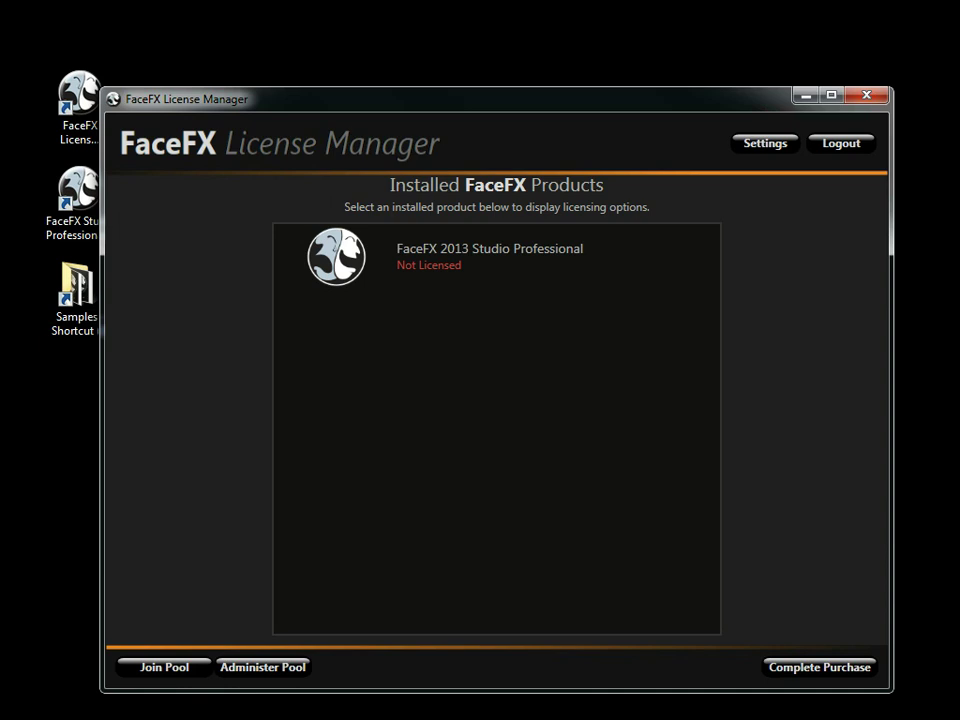
{"action": "left_click", "coordinate": [489, 256]}
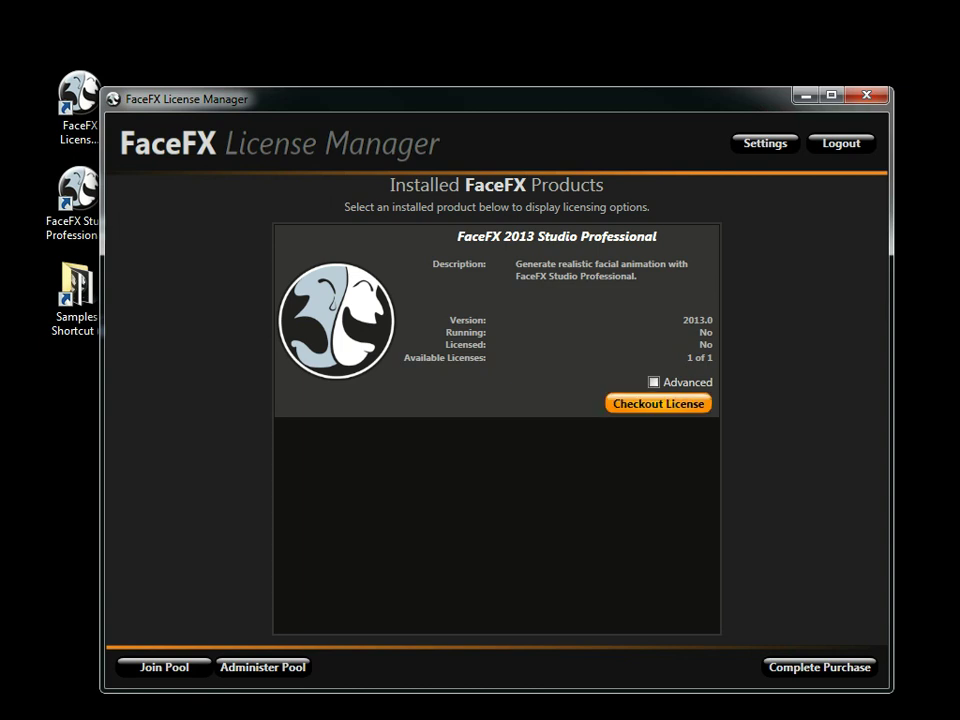
{"action": "left_click", "coordinate": [658, 403]}
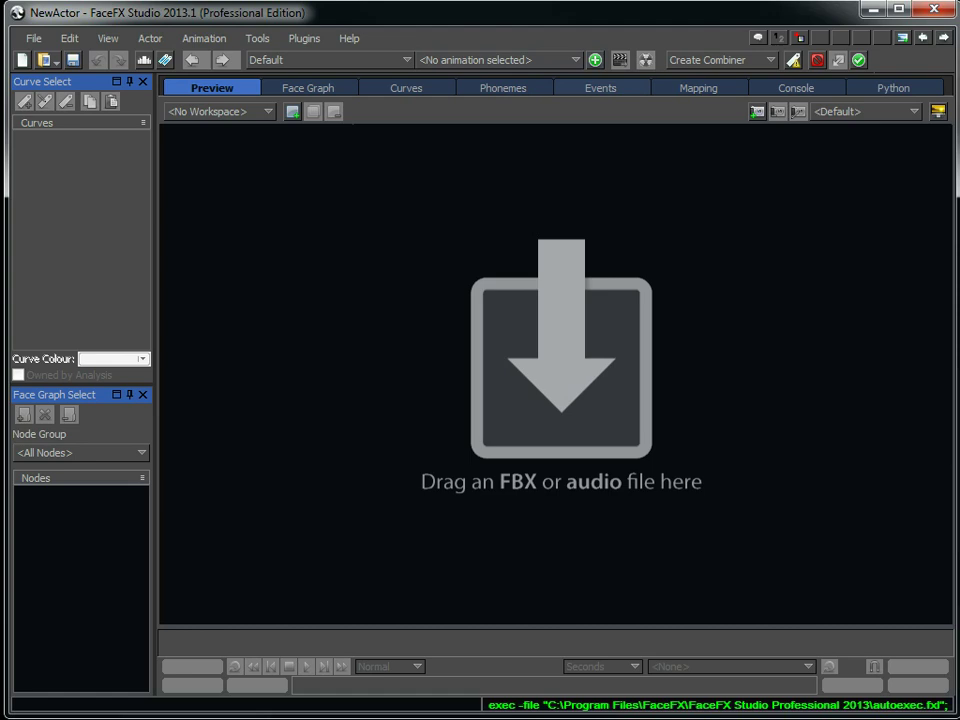
Step: Bring Slade.fbx from the Samples\Src folder in File Explorer into the FaceFX Studio preview to import it
{"action": "key", "text": "alt+Tab"}
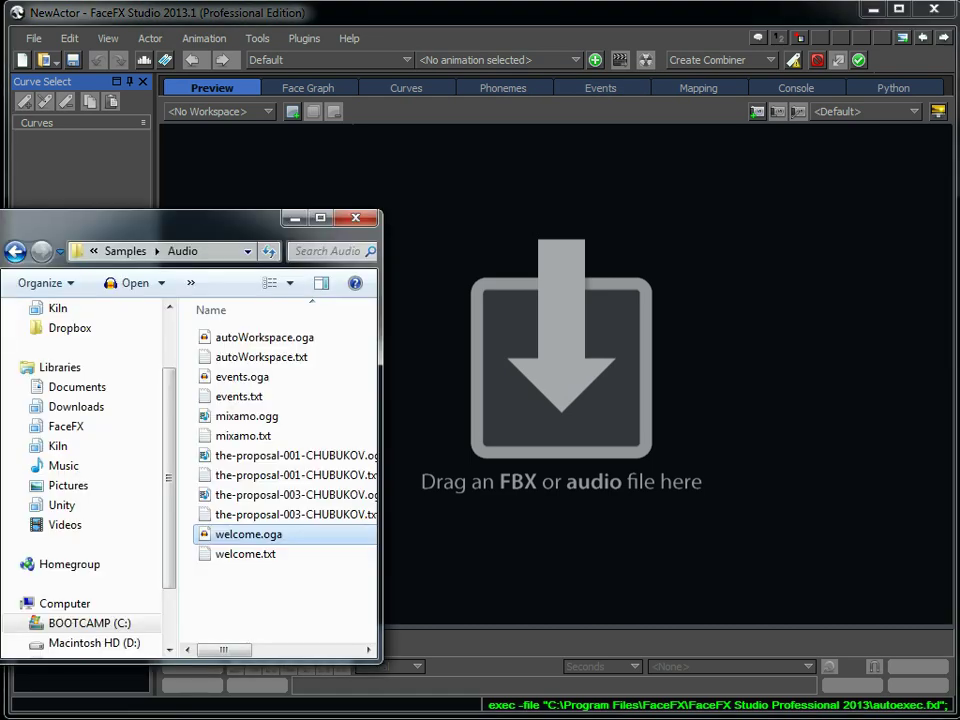
{"action": "key", "text": "BackSpace"}
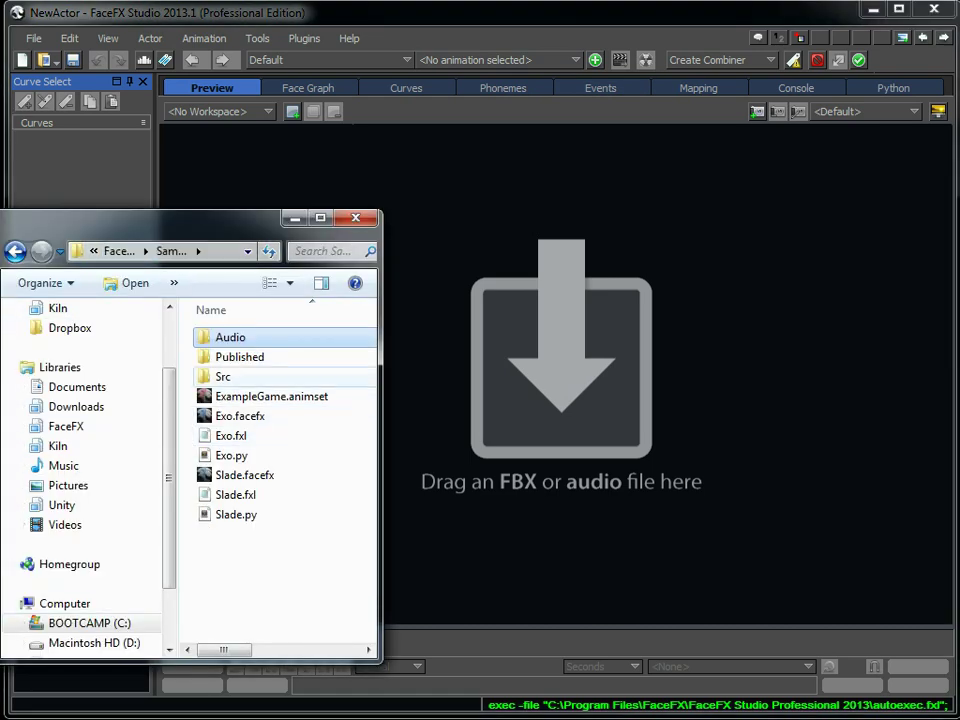
{"action": "double_click", "coordinate": [227, 377]}
{"action": "left_click", "coordinate": [238, 613]}
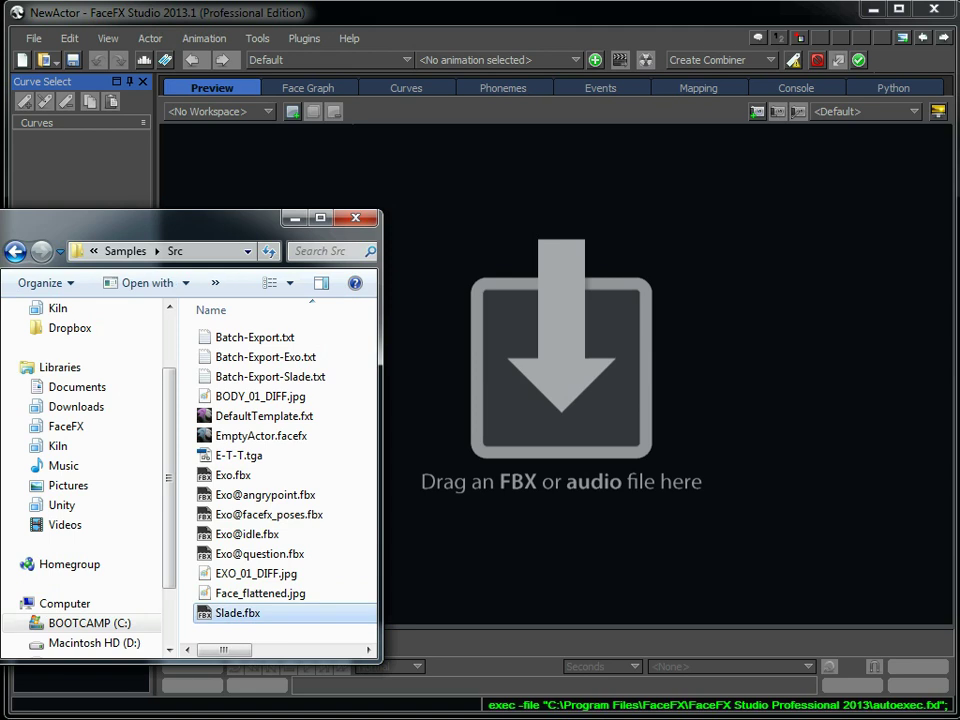
{"action": "left_click_drag", "start_coordinate": [238, 613], "coordinate": [540, 450]}
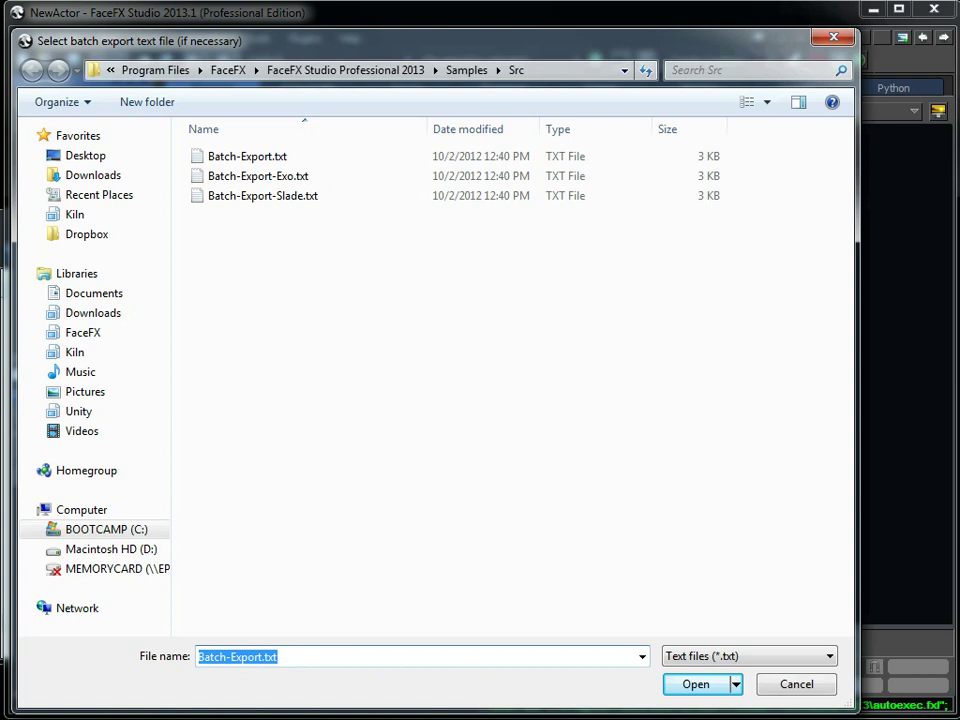
Step: Switch to the text editor and examine the speech target and Rest Pose frame entries in Batch-Export-Slade.txt
{"action": "key", "text": "alt+Tab"}
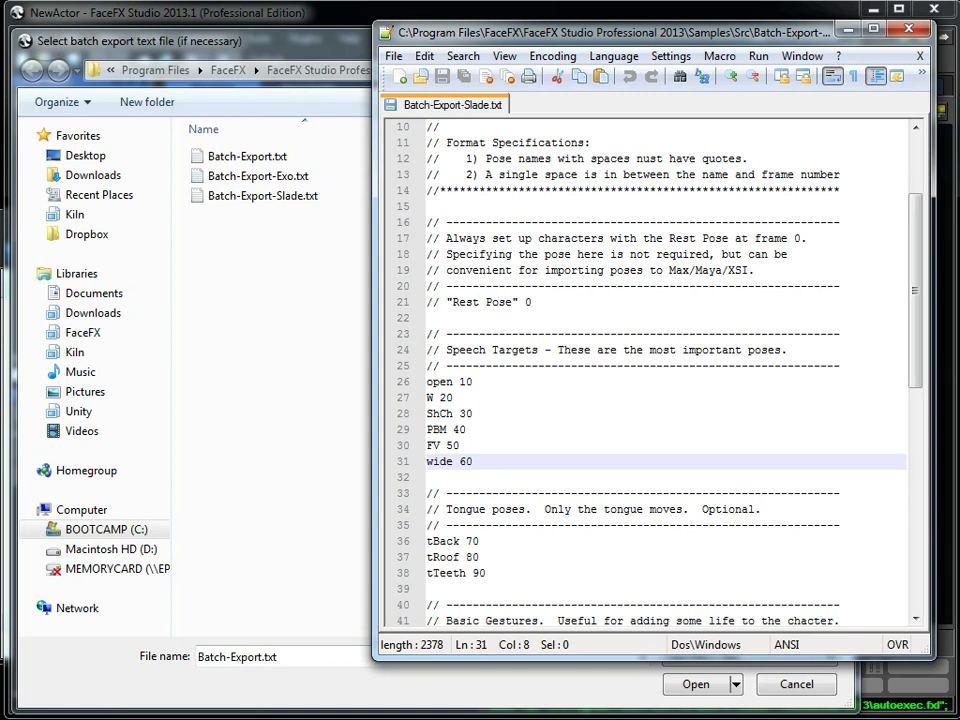
{"action": "left_click_drag", "start_coordinate": [474, 462], "coordinate": [441, 446]}
{"action": "key", "text": "shift+Left"}
{"action": "key", "text": "shift+Left"}
{"action": "key", "text": "shift+Up"}
{"action": "key", "text": "shift+Up"}
{"action": "key", "text": "shift+Up"}
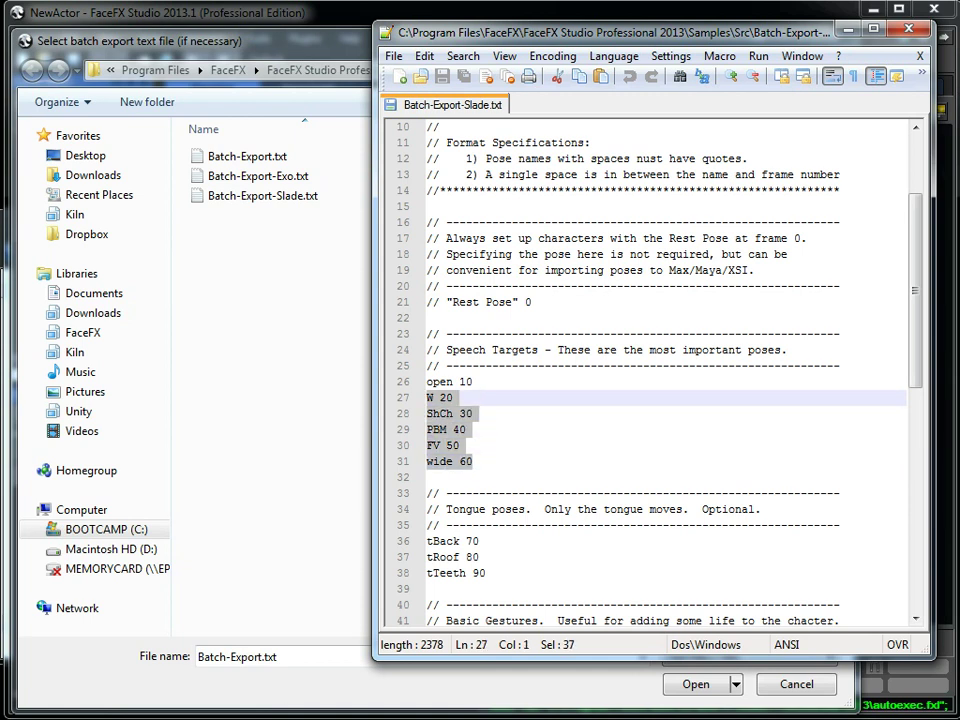
{"action": "key", "text": "shift+Up"}
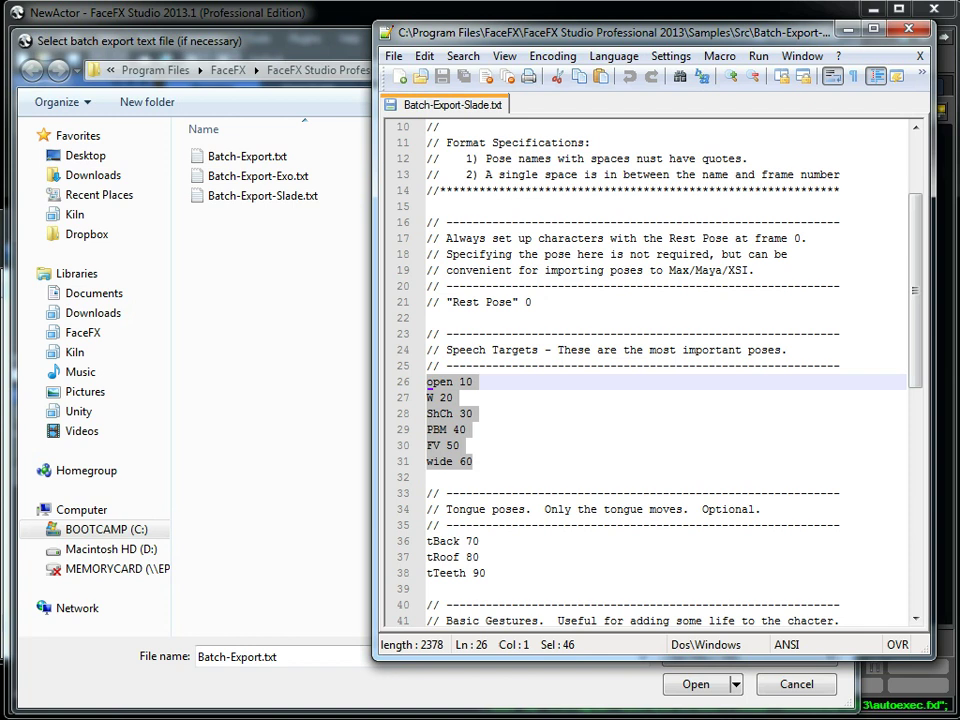
{"action": "key", "text": "End"}
{"action": "left_click_drag", "start_coordinate": [534, 302], "coordinate": [430, 318]}
{"action": "key", "text": "Up"}
{"action": "left_click_drag", "start_coordinate": [534, 302], "coordinate": [428, 303]}
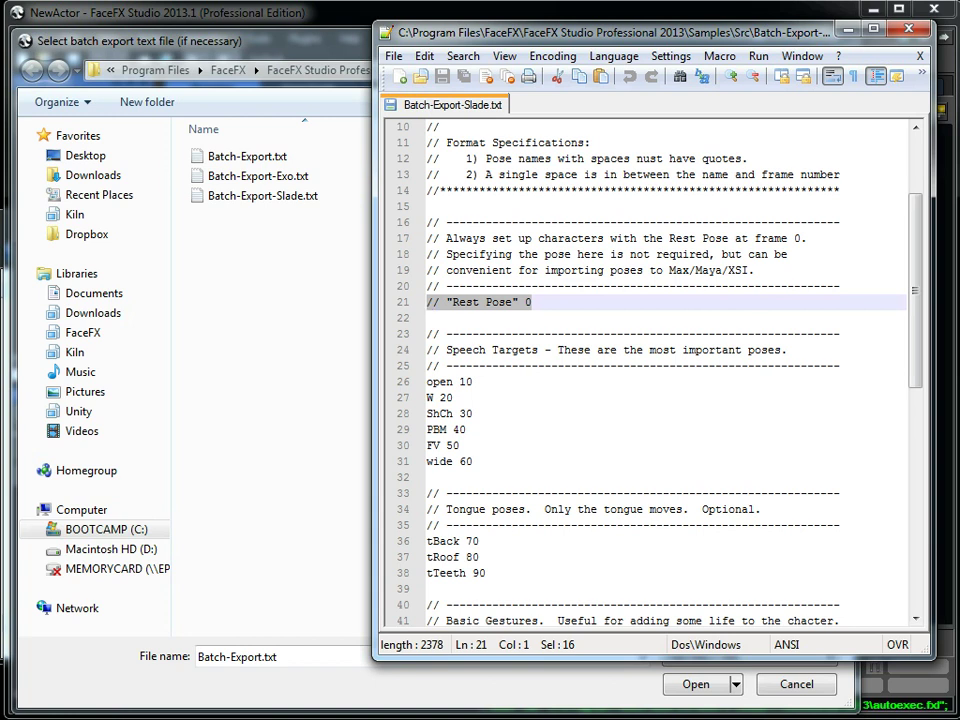
{"action": "left_click", "coordinate": [474, 382]}
{"action": "left_click_drag", "start_coordinate": [474, 382], "coordinate": [428, 383]}
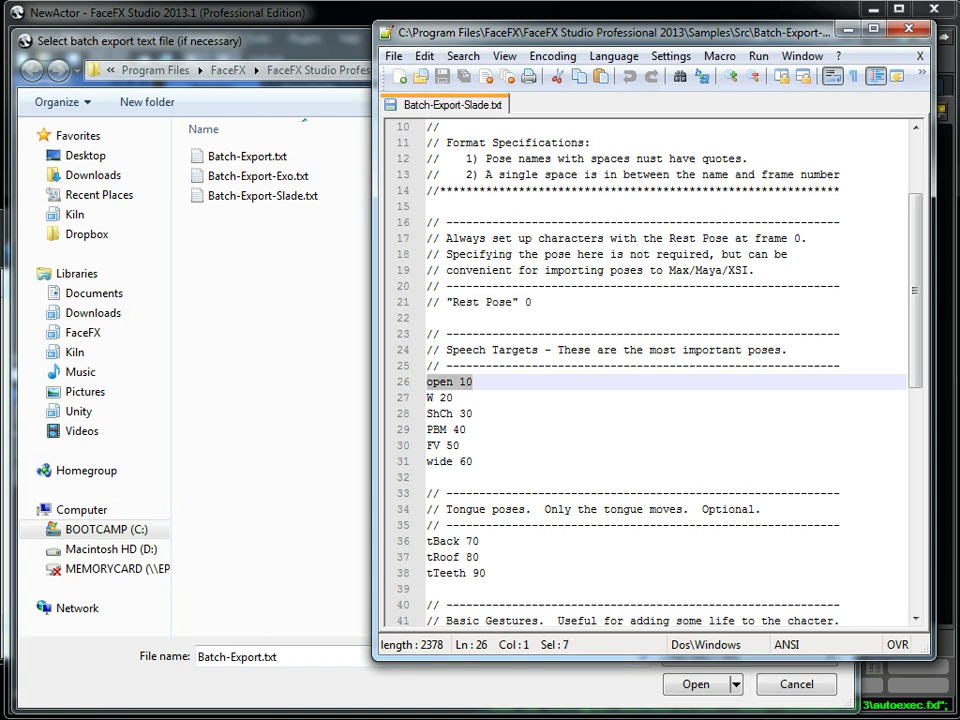
Step: Choose Batch-Export-Slade.txt as the batch export file for the character import
{"action": "left_click", "coordinate": [262, 196]}
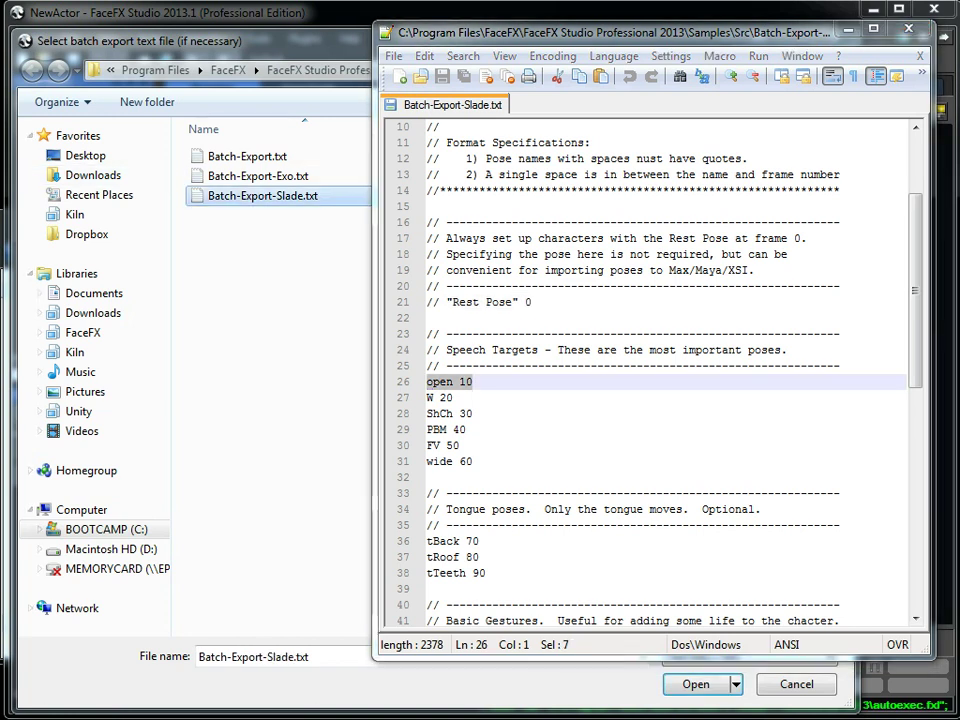
{"action": "key", "text": "Return"}
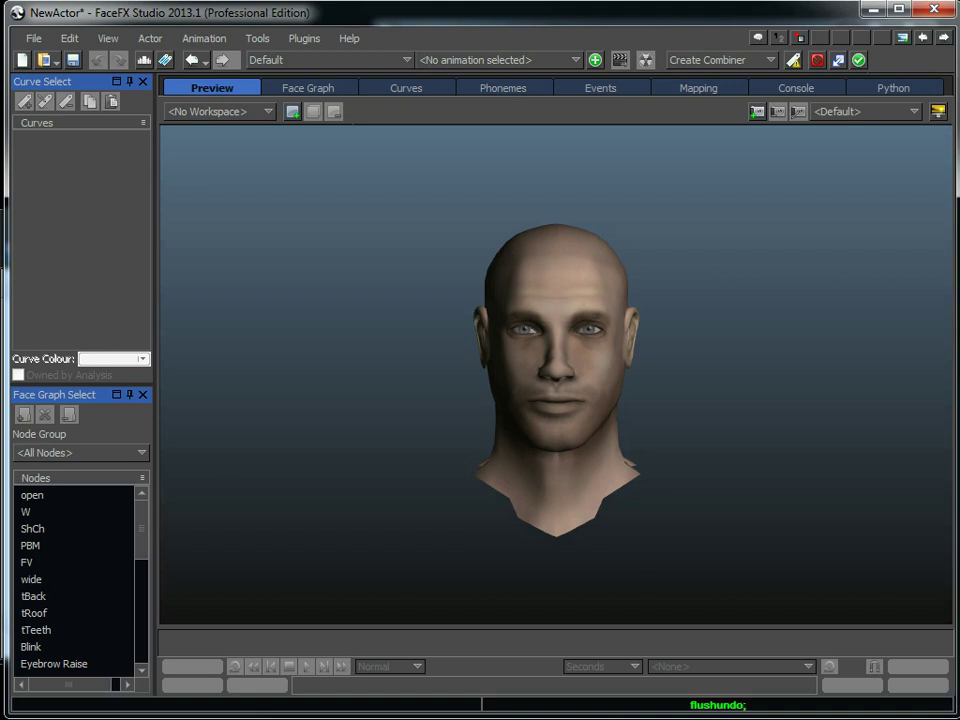
Step: Select the open node, reveal the preview display options, and toggle the bone labels and wireframe on and off
{"action": "left_click", "coordinate": [33, 495]}
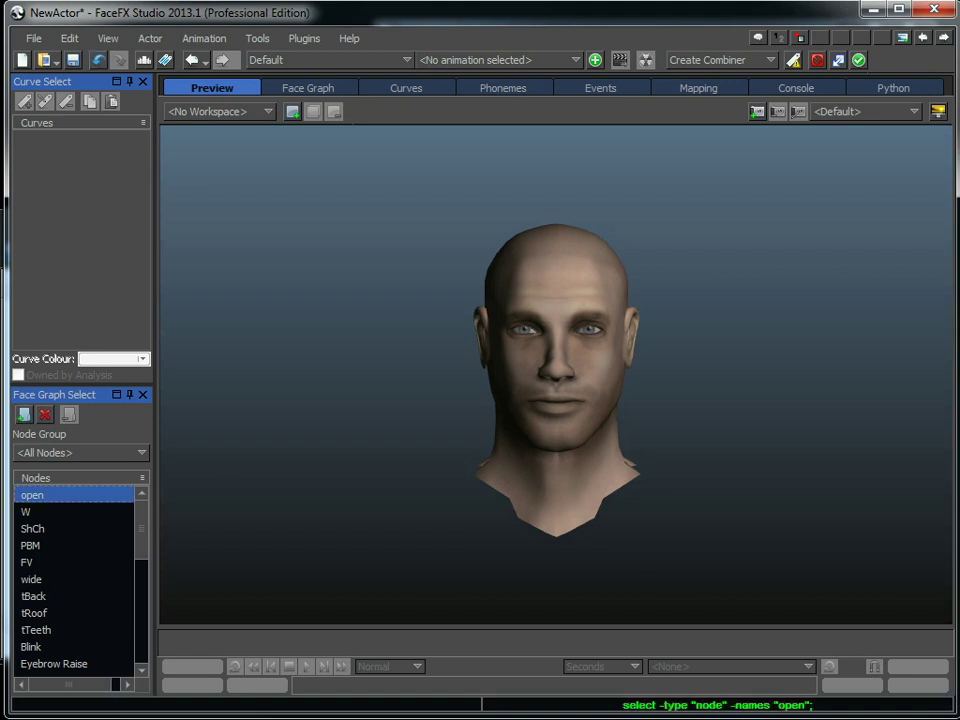
{"action": "left_click", "coordinate": [938, 111]}
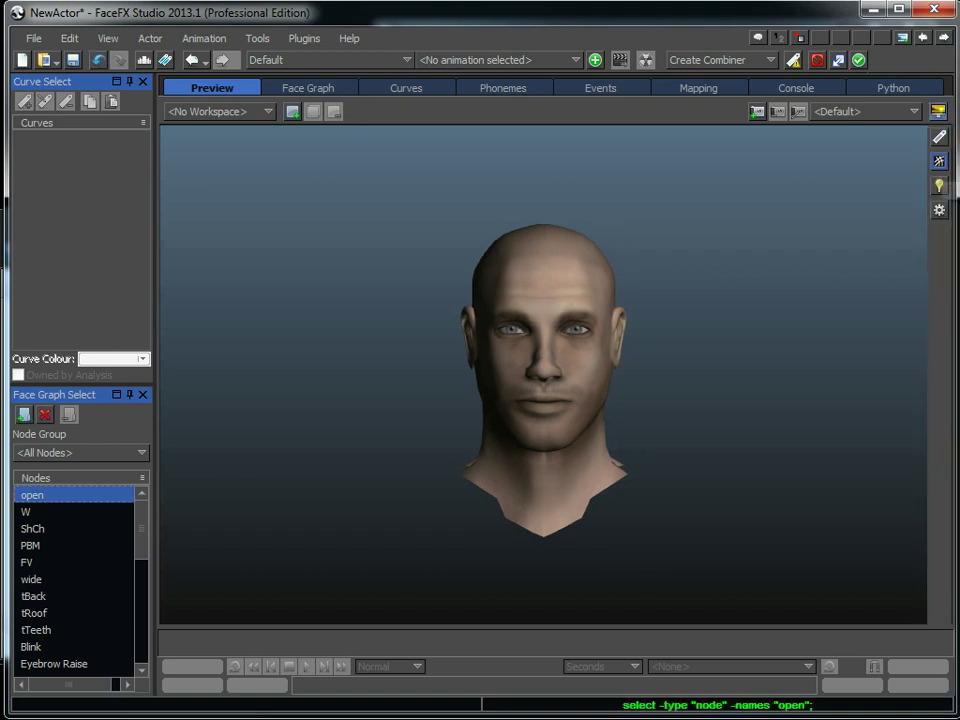
{"action": "left_click", "coordinate": [938, 160]}
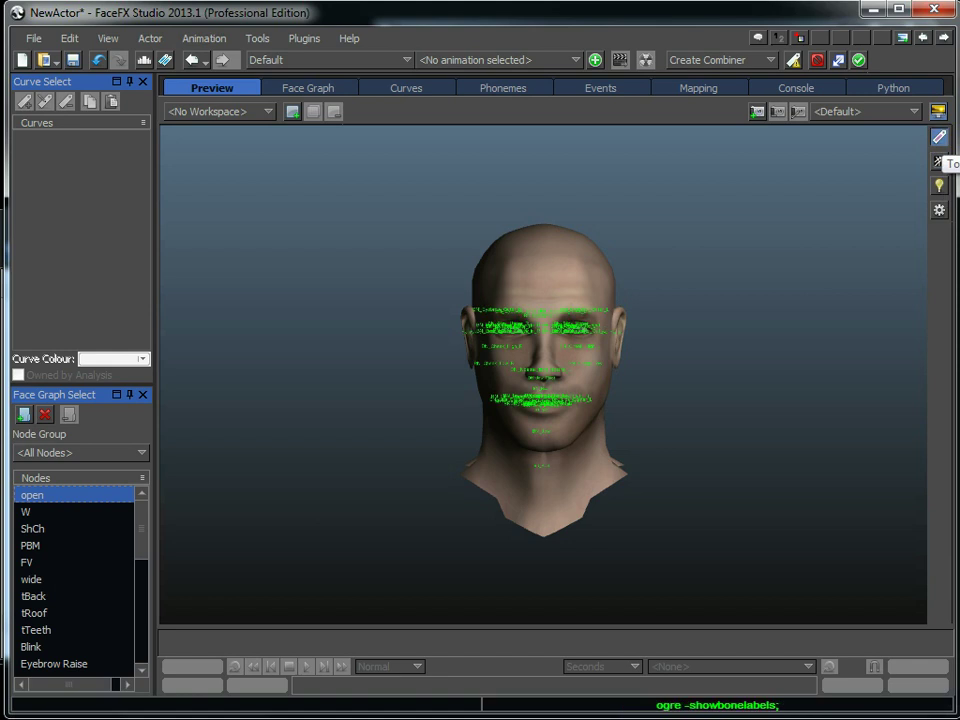
{"action": "left_click", "coordinate": [939, 185]}
{"action": "left_click", "coordinate": [939, 185]}
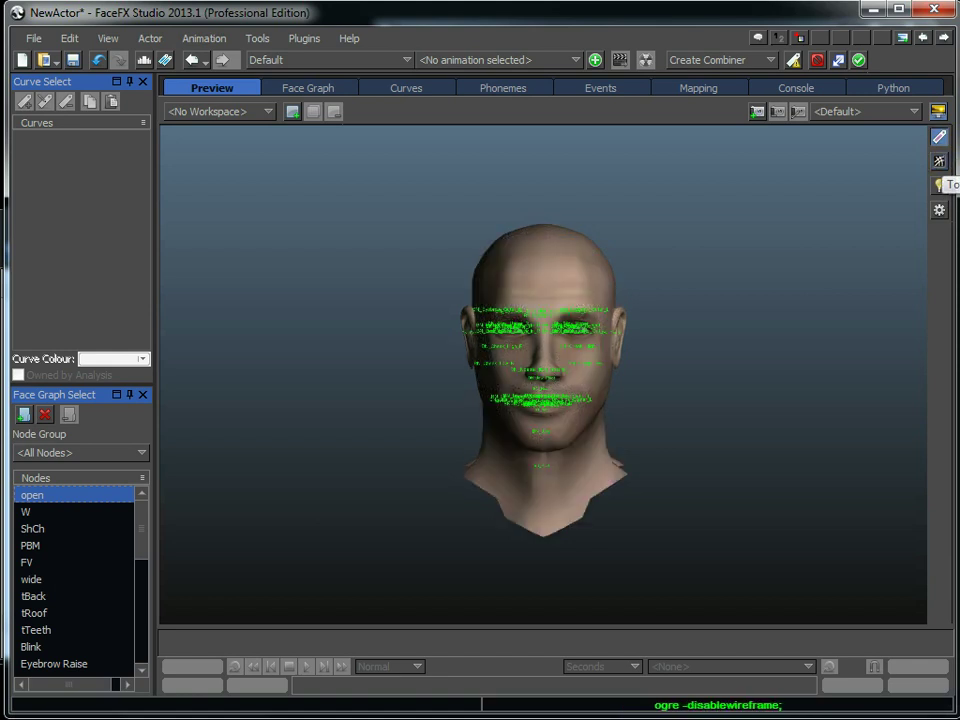
{"action": "left_click", "coordinate": [938, 160]}
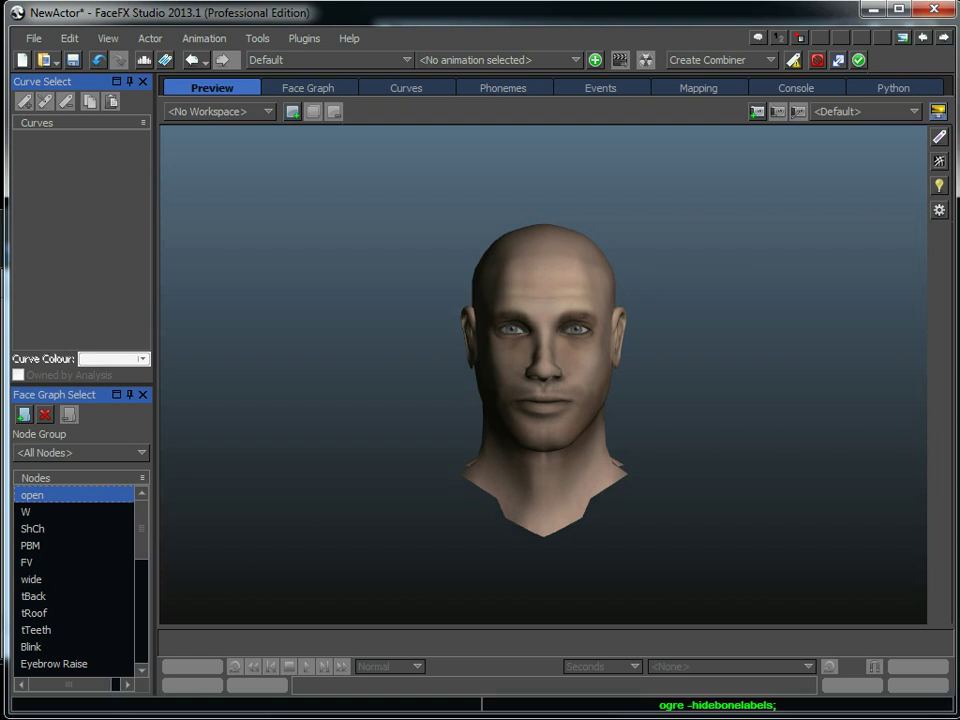
Step: Show the nodes open through wide in the AutoWorkspace, and test the open slider at 1.000 and back at 0.000
{"action": "left_click", "coordinate": [40, 579], "text": "shift"}
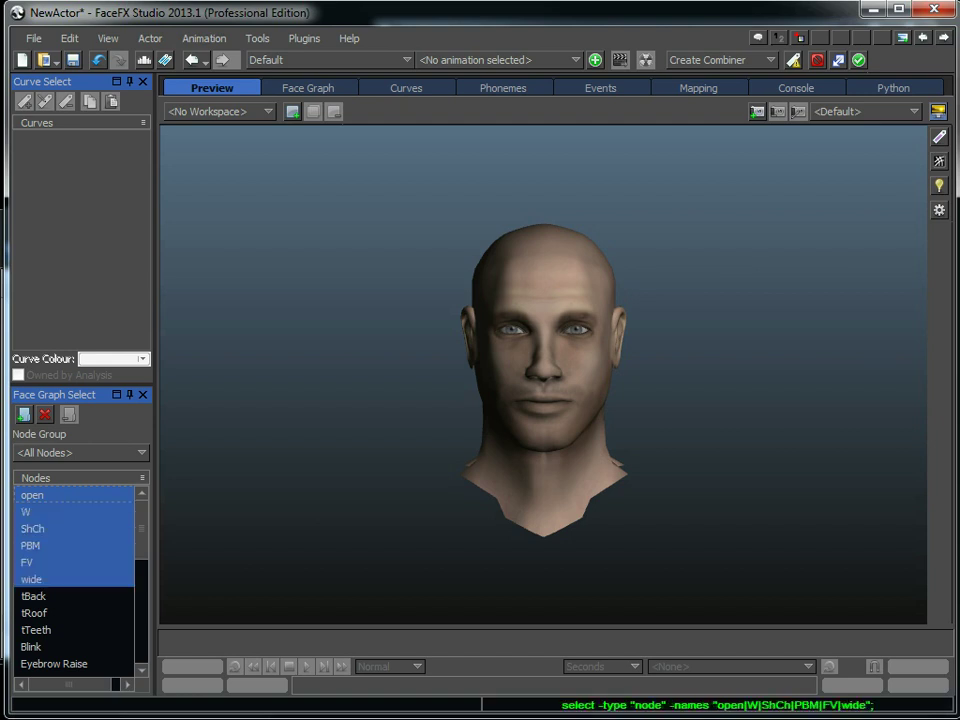
{"action": "left_click", "coordinate": [220, 111]}
{"action": "left_click", "coordinate": [200, 146]}
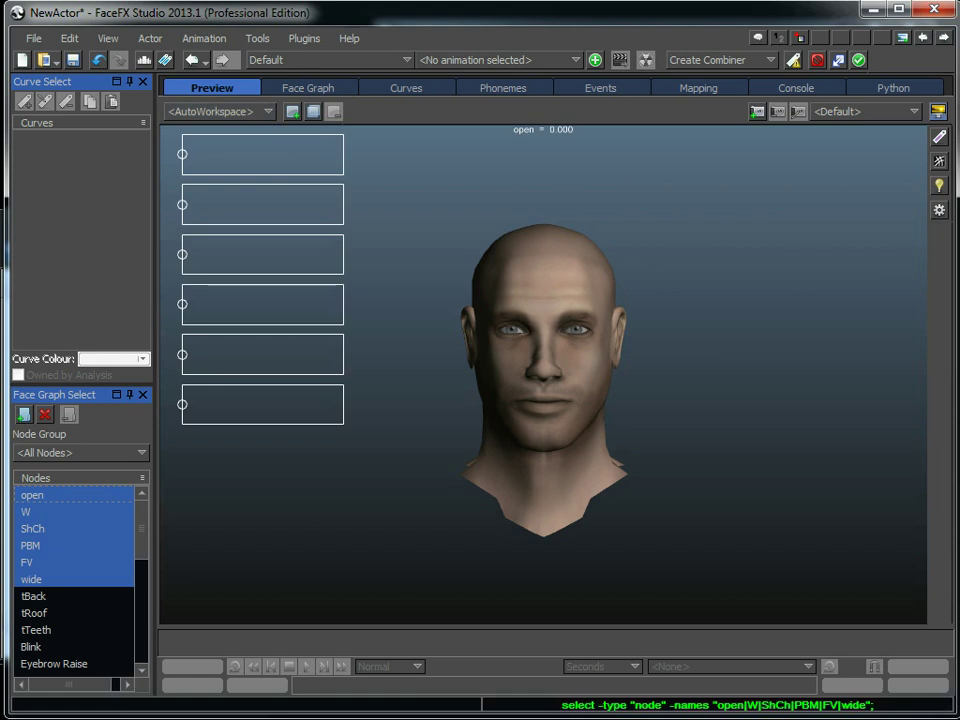
{"action": "left_click_drag", "start_coordinate": [182, 154], "coordinate": [343, 154]}
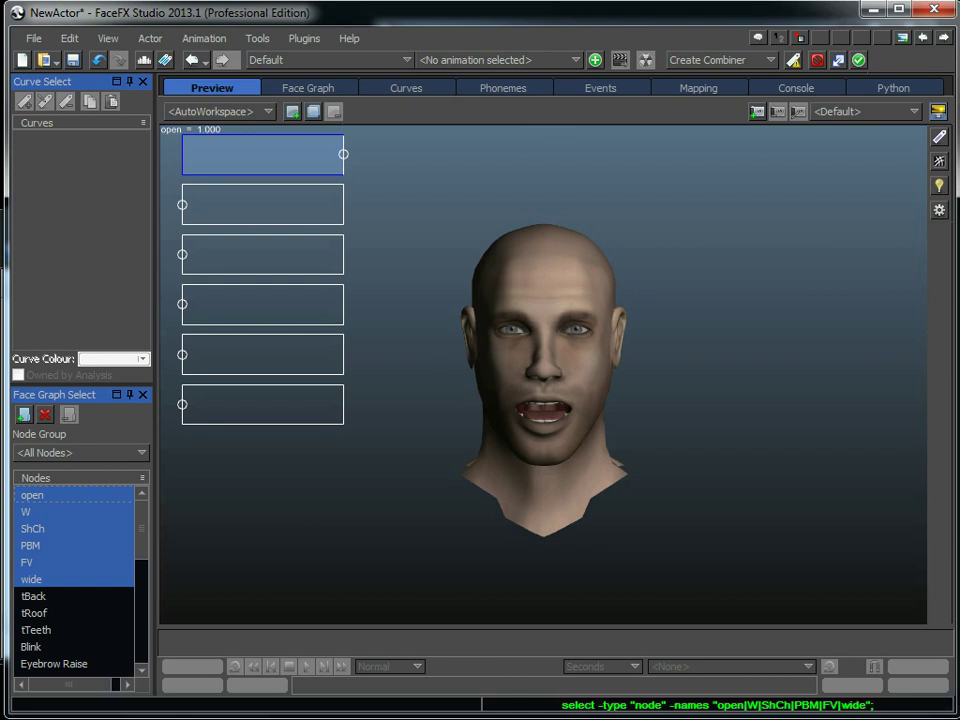
{"action": "left_click_drag", "start_coordinate": [343, 154], "coordinate": [182, 154]}
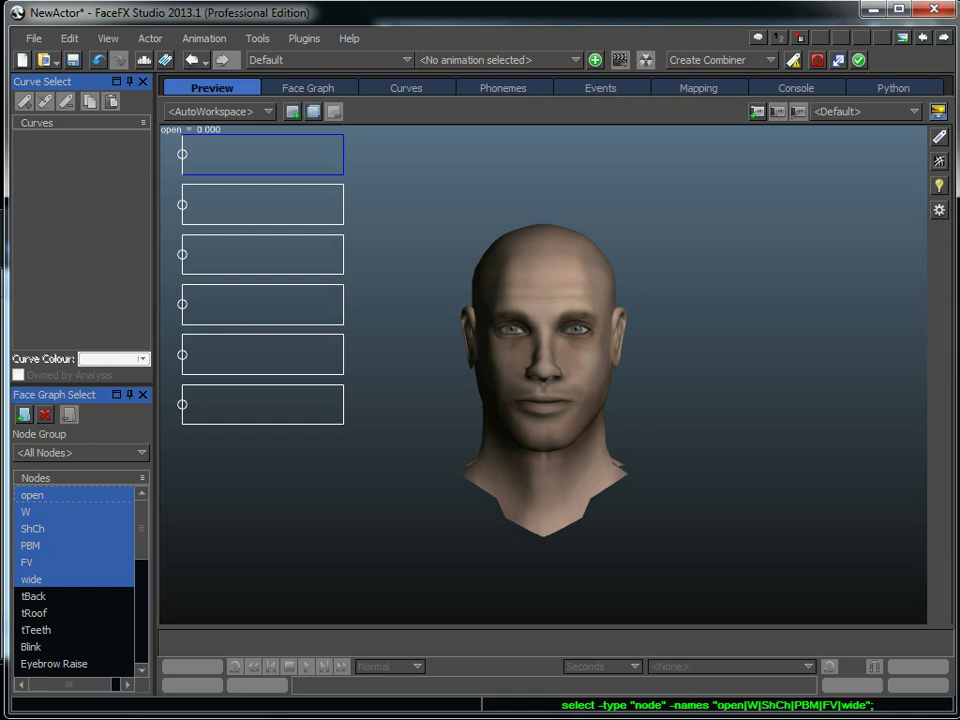
Step: Load the Eyes & Head workspace and try its controls, moving Eye Yaw to about -7.8 and Eye Pitch to about 3.4
{"action": "left_click", "coordinate": [268, 111]}
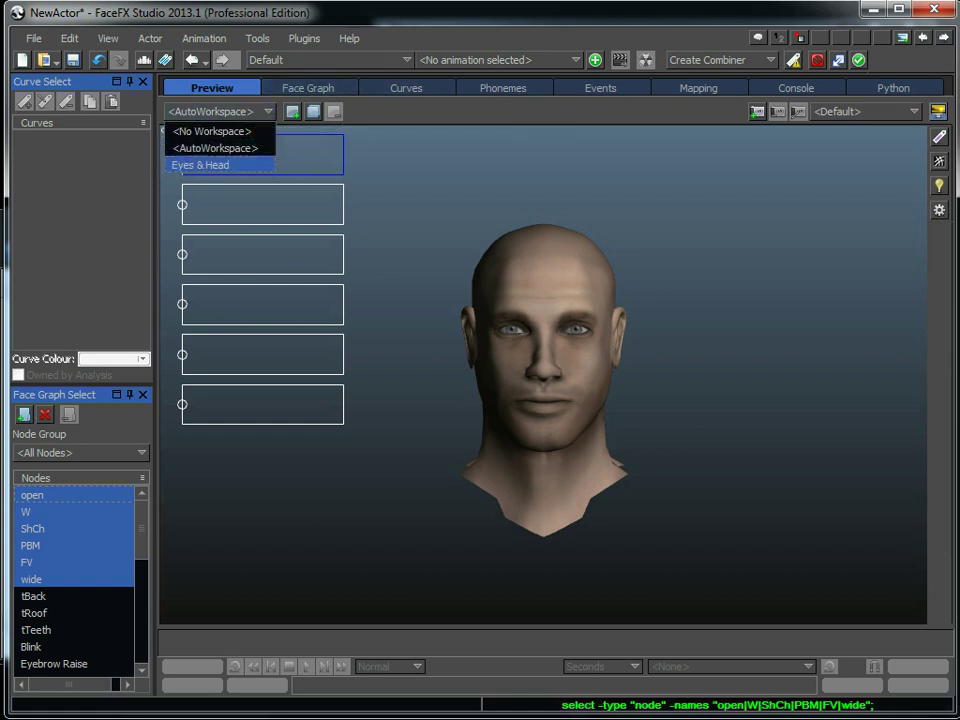
{"action": "left_click", "coordinate": [201, 165]}
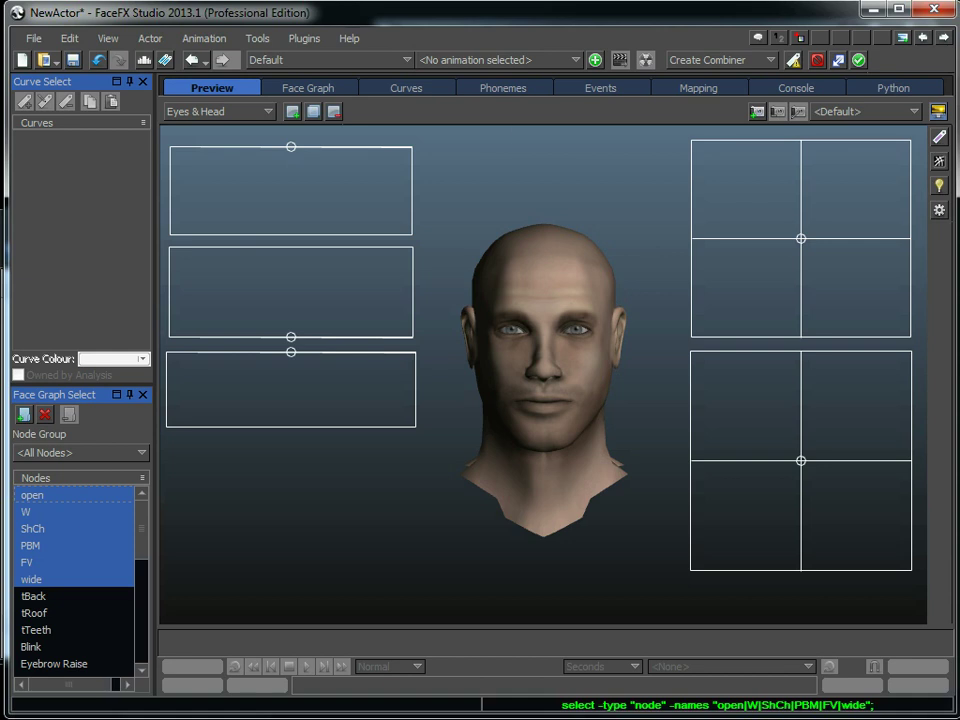
{"action": "mouse_move", "coordinate": [291, 352]}
{"action": "left_mouse_down"}
{"action": "mouse_move", "coordinate": [291, 427]}
{"action": "mouse_move", "coordinate": [291, 247]}
{"action": "mouse_move", "coordinate": [291, 337]}
{"action": "left_mouse_up"}
{"action": "mouse_move", "coordinate": [801, 460]}
{"action": "left_mouse_down"}
{"action": "mouse_move", "coordinate": [767, 472]}
{"action": "mouse_move", "coordinate": [724, 454]}
{"action": "mouse_move", "coordinate": [851, 484]}
{"action": "mouse_move", "coordinate": [748, 456]}
{"action": "mouse_move", "coordinate": [801, 454]}
{"action": "mouse_move", "coordinate": [771, 476]}
{"action": "mouse_move", "coordinate": [722, 420]}
{"action": "mouse_move", "coordinate": [814, 446]}
{"action": "mouse_move", "coordinate": [767, 446]}
{"action": "mouse_move", "coordinate": [740, 414]}
{"action": "mouse_move", "coordinate": [765, 448]}
{"action": "mouse_move", "coordinate": [806, 449]}
{"action": "left_mouse_up"}
{"action": "left_click_drag", "start_coordinate": [801, 238], "coordinate": [772, 248]}
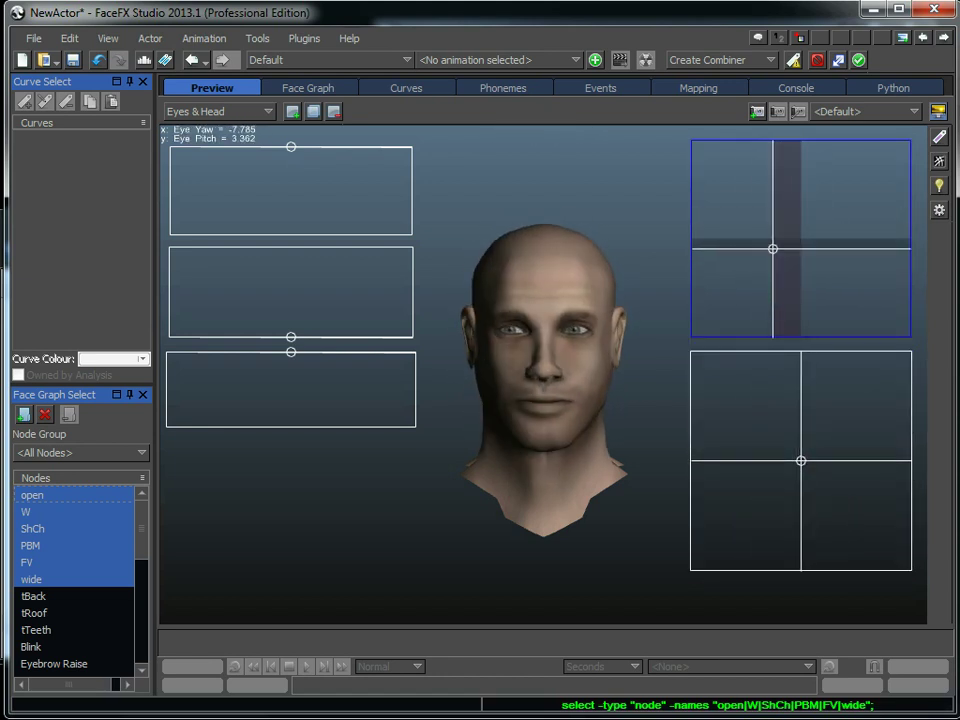
Step: Create an animation by adding welcome.oga from the Samples\Audio folder to the preview, and select welcome.txt in that folder
{"action": "key", "text": "alt+Tab"}
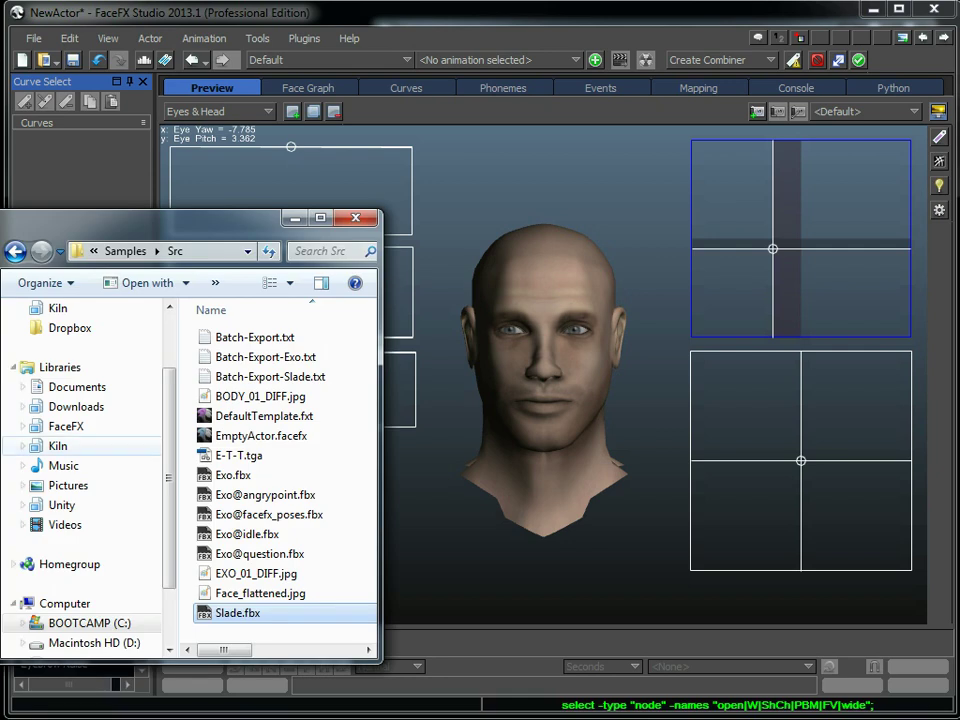
{"action": "left_click", "coordinate": [123, 251]}
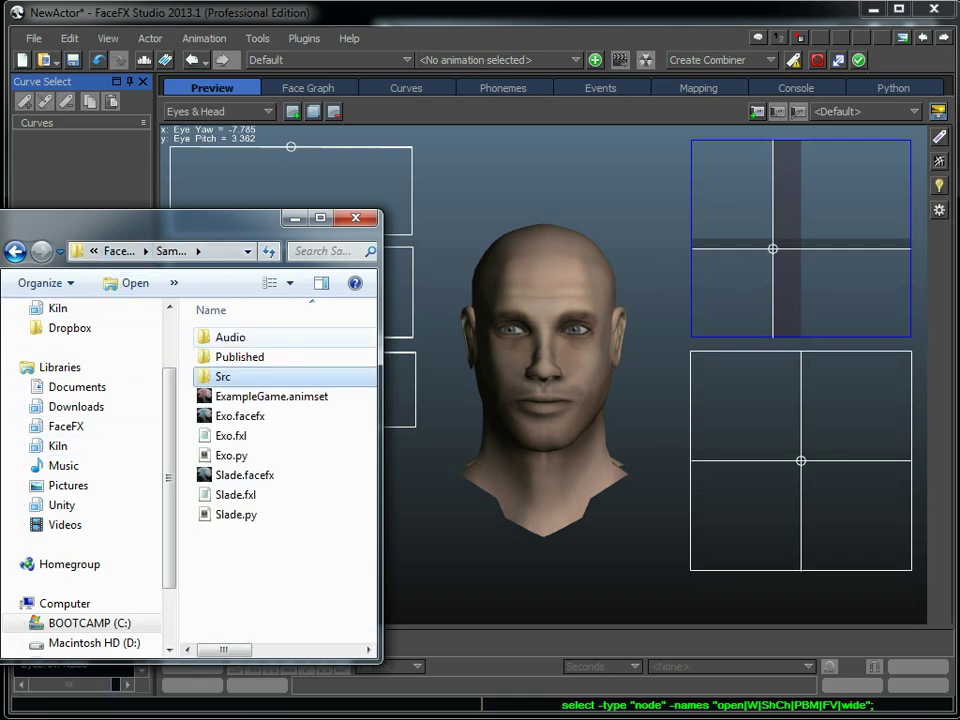
{"action": "double_click", "coordinate": [231, 338]}
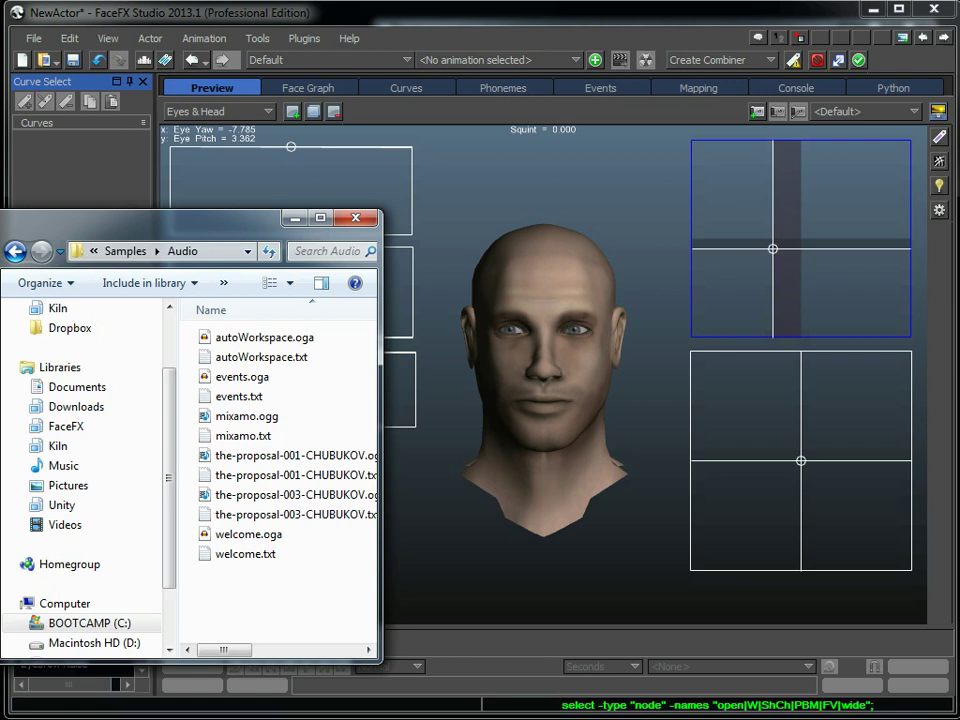
{"action": "left_click_drag", "start_coordinate": [249, 534], "coordinate": [591, 494]}
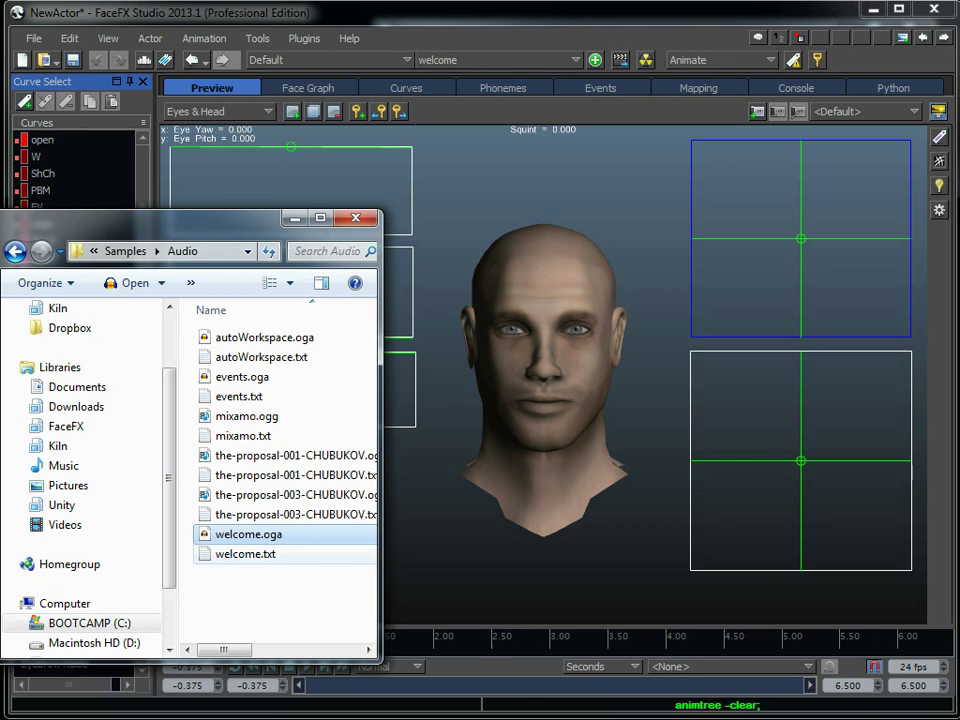
{"action": "left_click", "coordinate": [247, 554]}
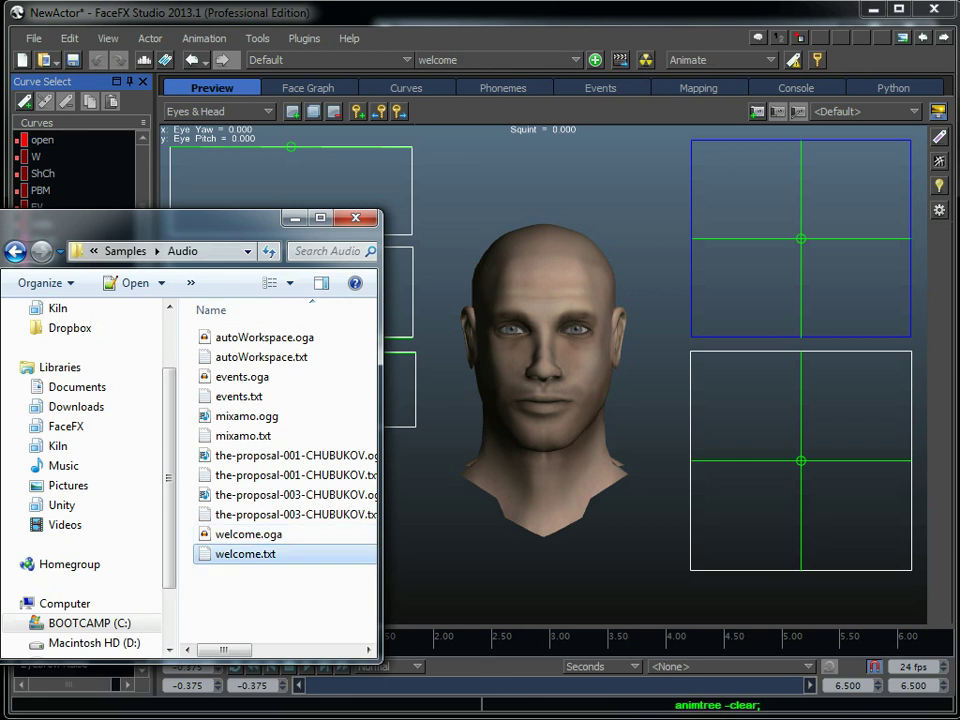
Step: Put the file browser away, select all animation curves from open through Squint, and display them in the curve editor
{"action": "left_click", "coordinate": [295, 218]}
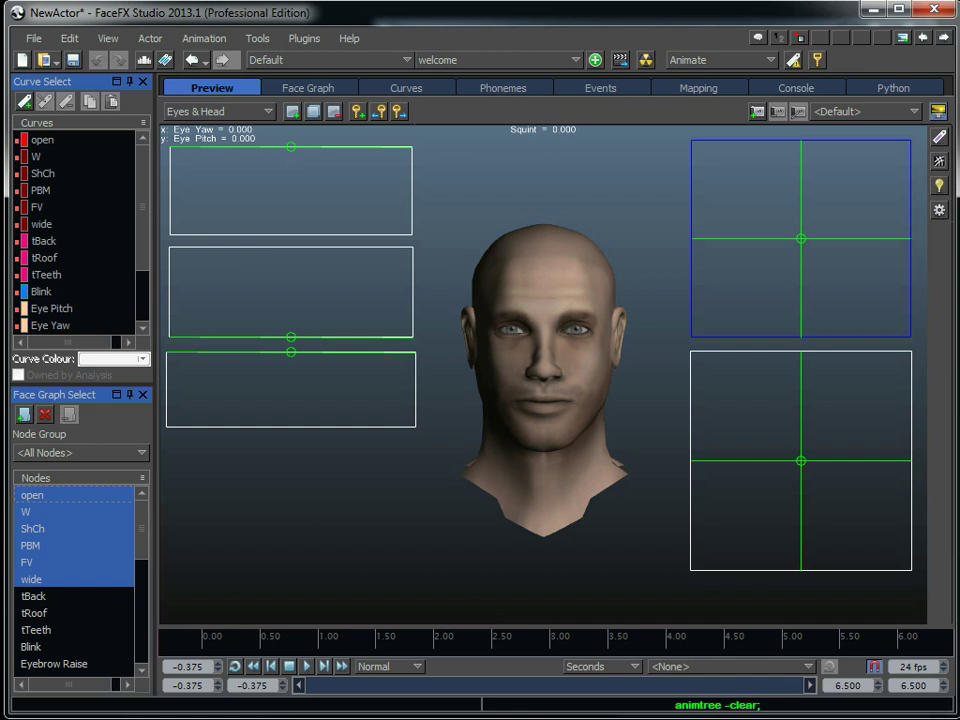
{"action": "left_click", "coordinate": [43, 140]}
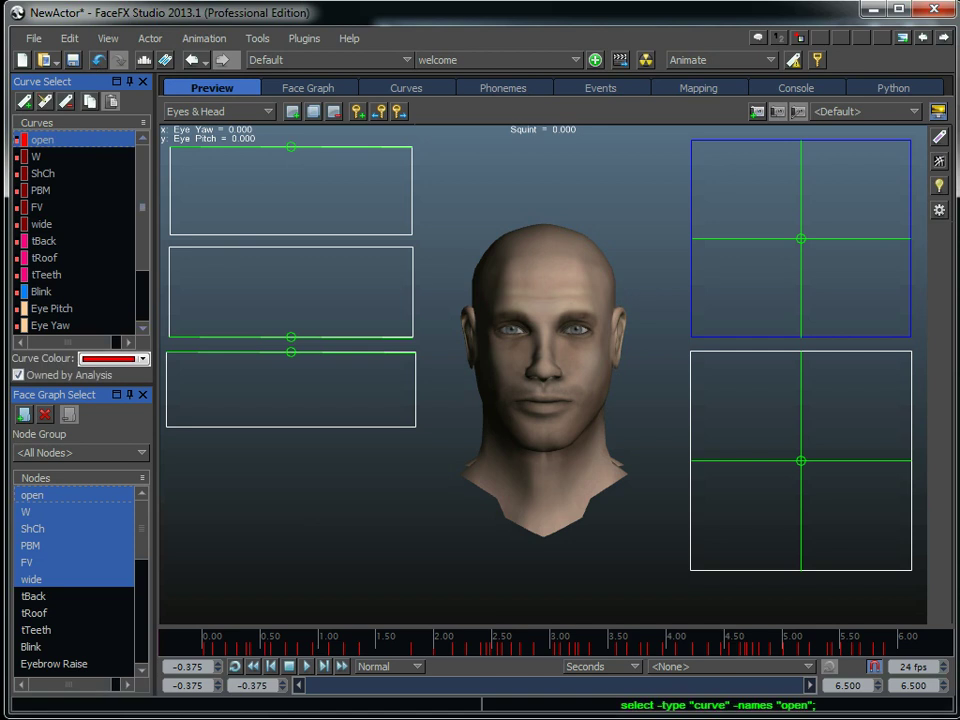
{"action": "left_click_drag", "start_coordinate": [143, 207], "coordinate": [143, 262]}
{"action": "left_click", "coordinate": [45, 101]}
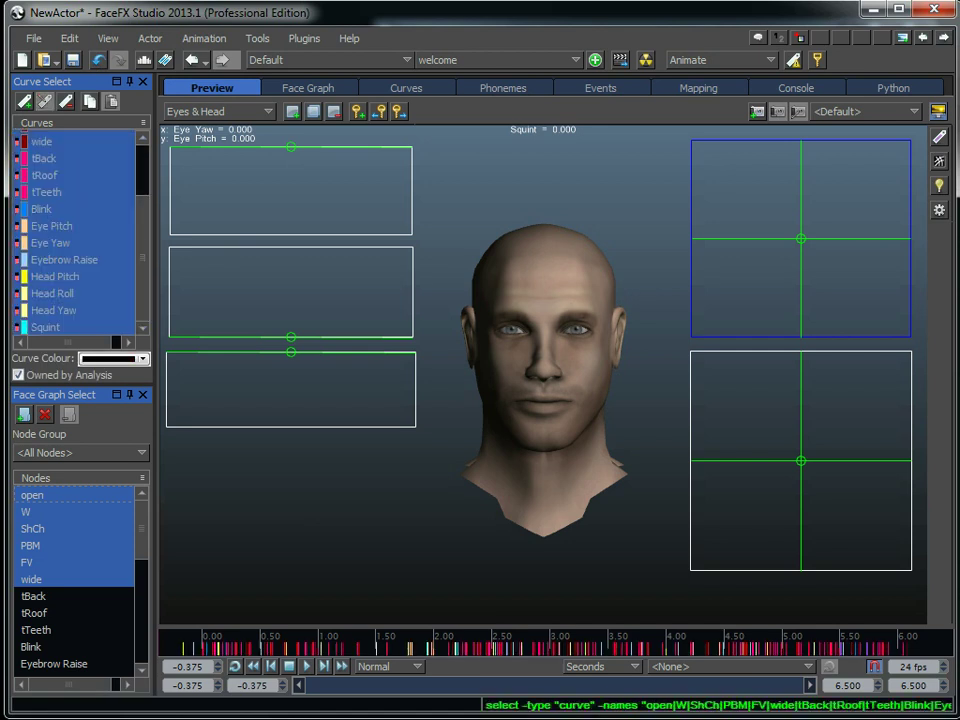
{"action": "left_click", "coordinate": [406, 88]}
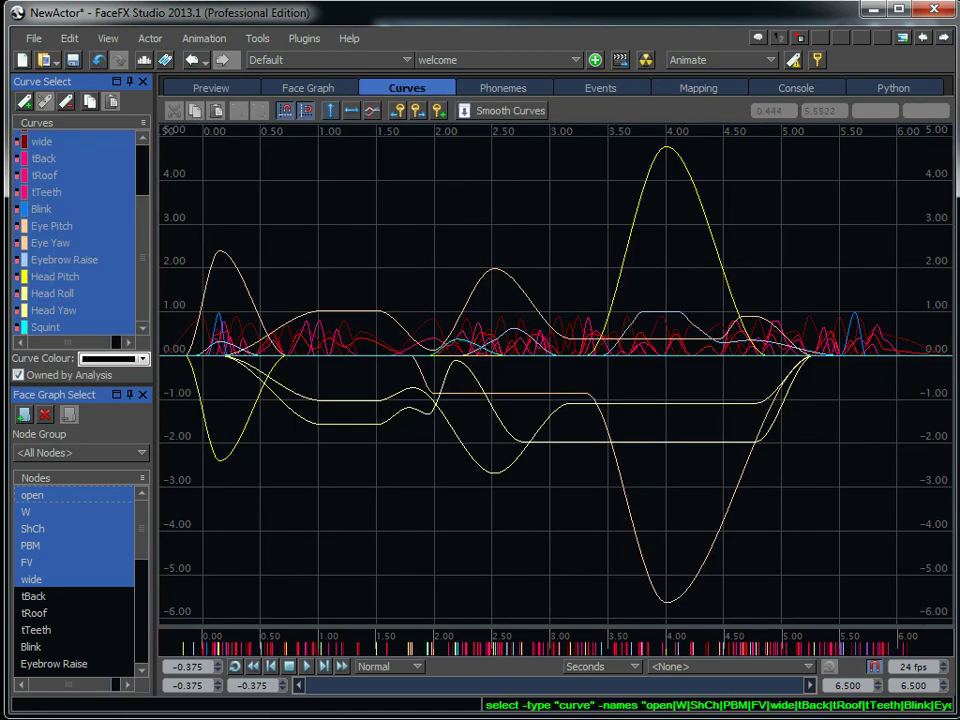
Step: Preview the animation, and examine the phoneme segments of the words Welcome and Face up close
{"action": "left_click", "coordinate": [212, 88]}
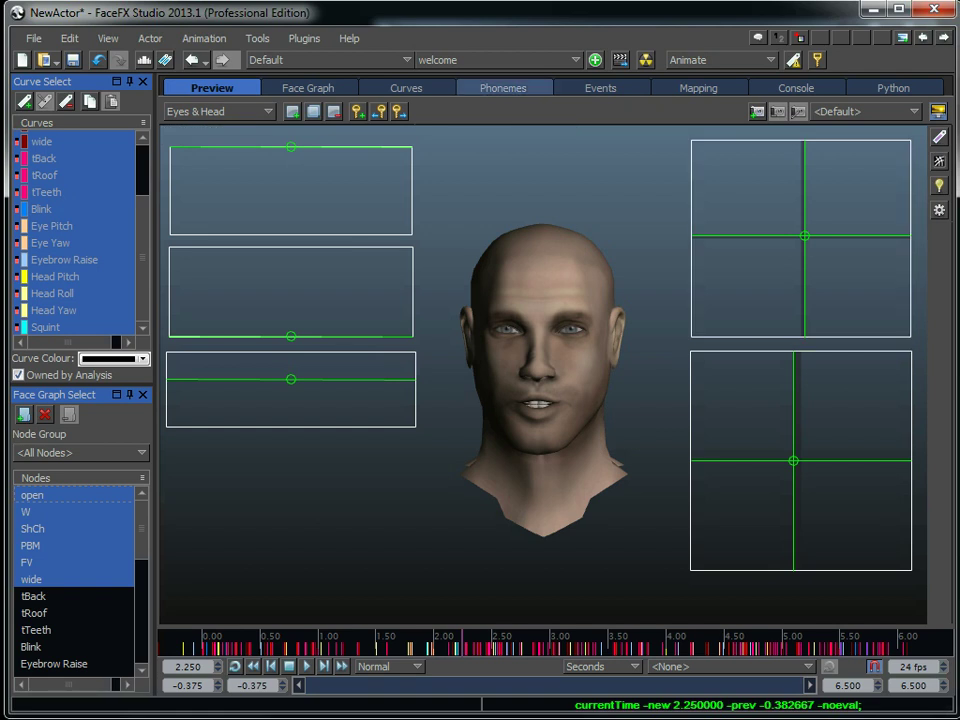
{"action": "left_click", "coordinate": [503, 88]}
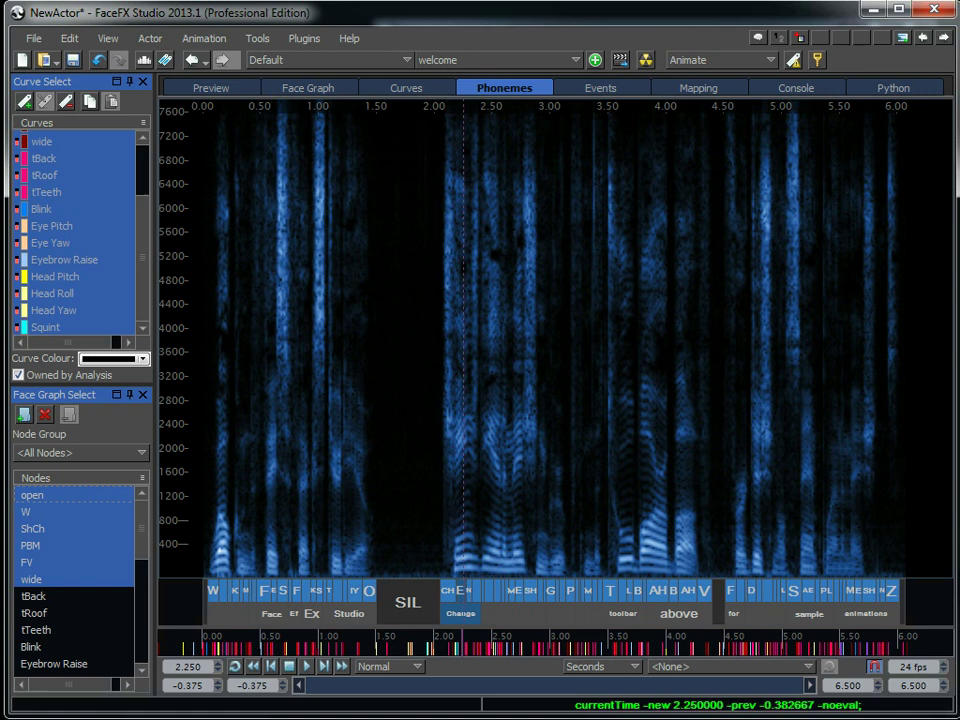
{"action": "left_click", "coordinate": [247, 613]}
{"action": "scroll", "coordinate": [247, 613], "scroll_direction": "up", "scroll_amount": 3}
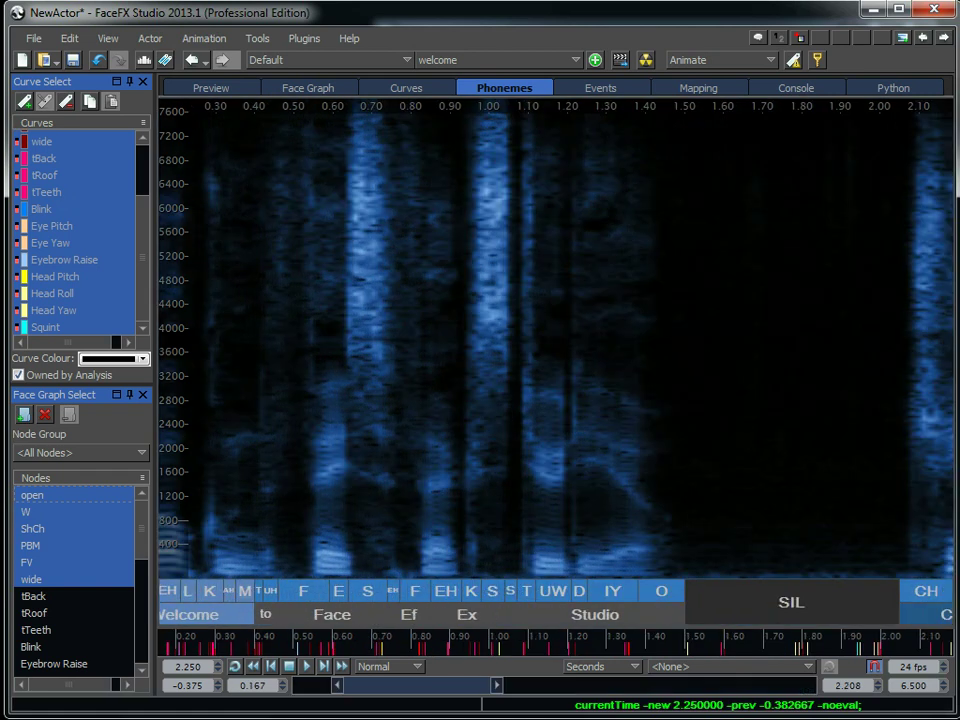
{"action": "left_click", "coordinate": [332, 614]}
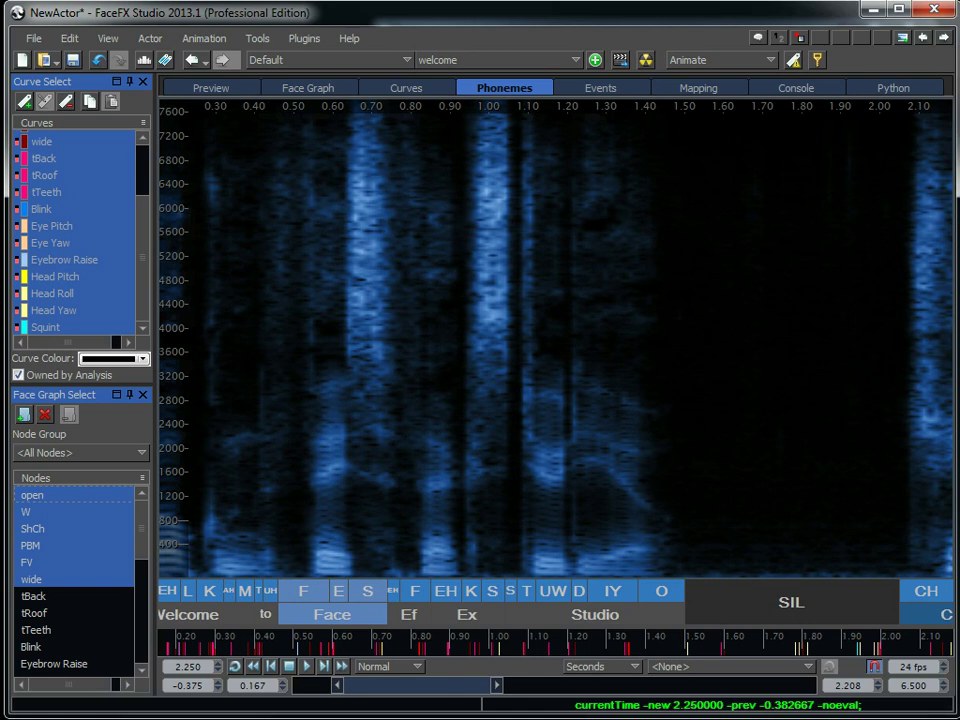
Step: Examine the phoneme mapping table, highlighting the open, W and ShCh columns and the P row in turn
{"action": "left_click", "coordinate": [699, 88]}
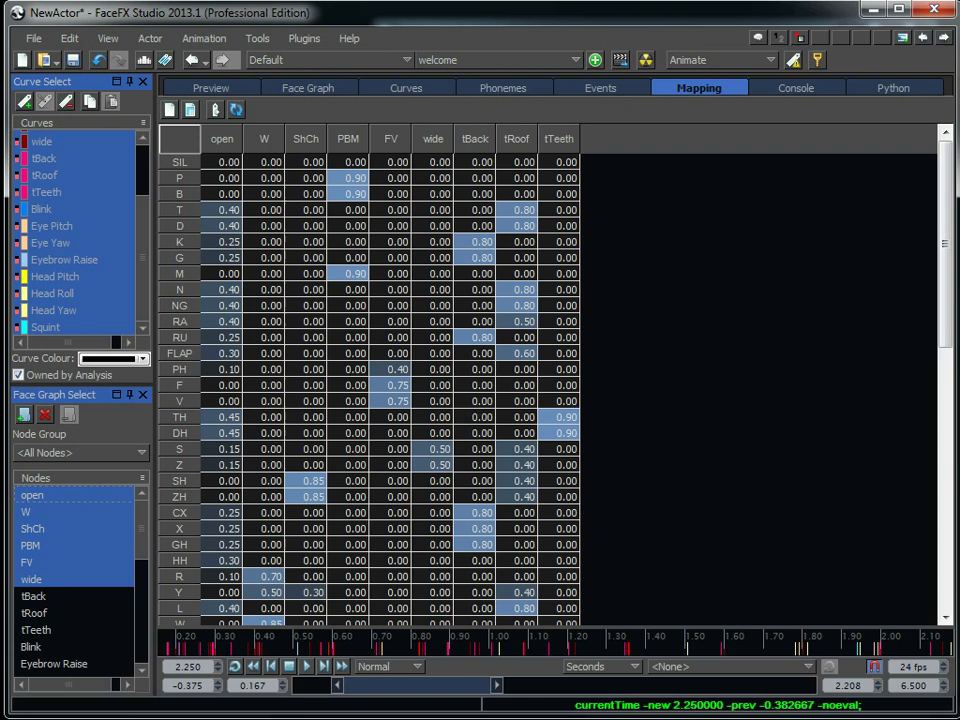
{"action": "left_click", "coordinate": [222, 139]}
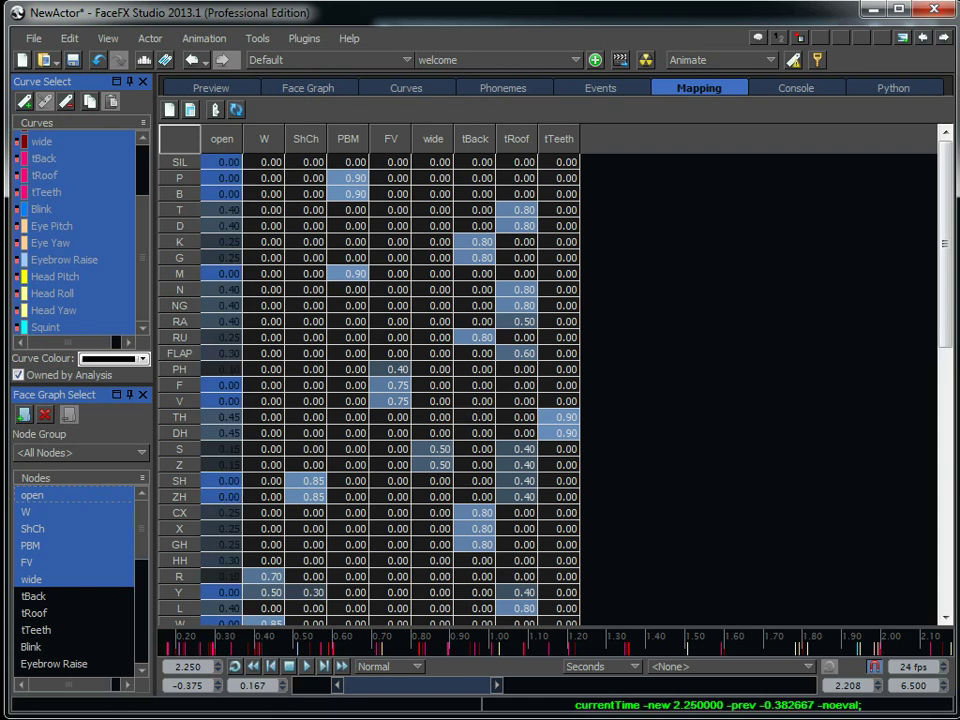
{"action": "left_click", "coordinate": [264, 139]}
{"action": "left_click", "coordinate": [306, 139]}
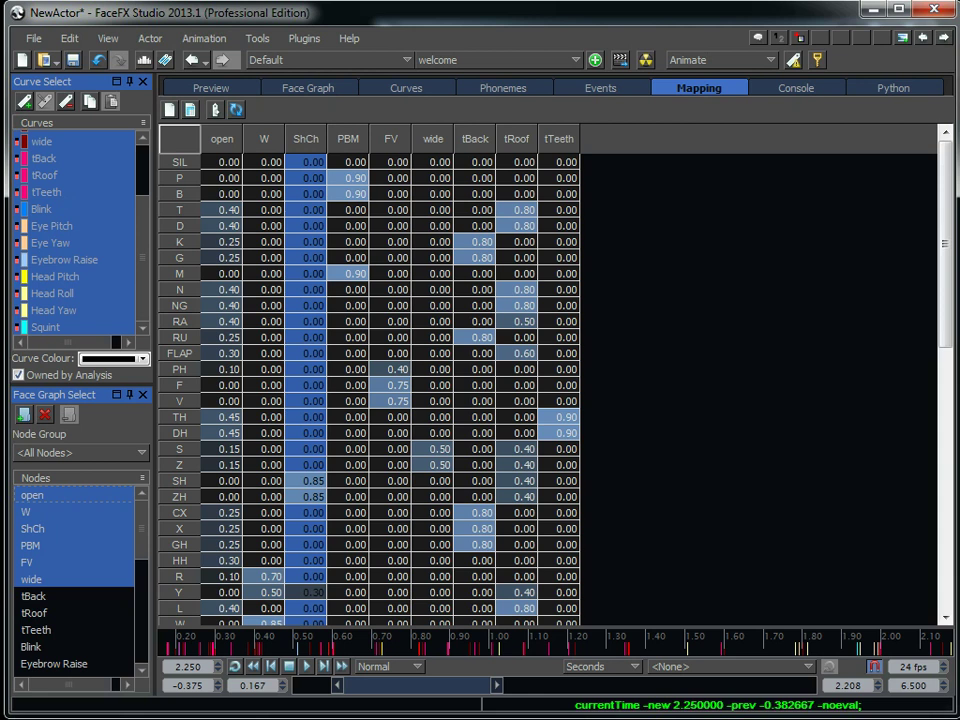
{"action": "left_click", "coordinate": [180, 178]}
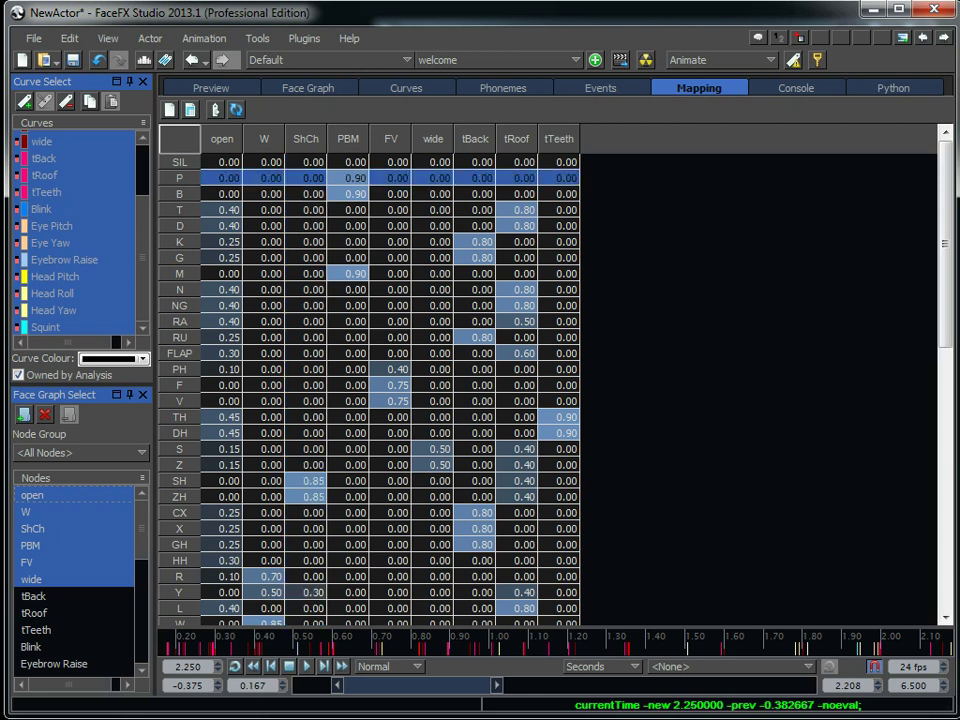
{"action": "left_click", "coordinate": [180, 178]}
Step: Show only the PBM curve in the curve editor and examine it between about 1.2 and 4.25 seconds
{"action": "left_click_drag", "start_coordinate": [143, 257], "coordinate": [143, 207]}
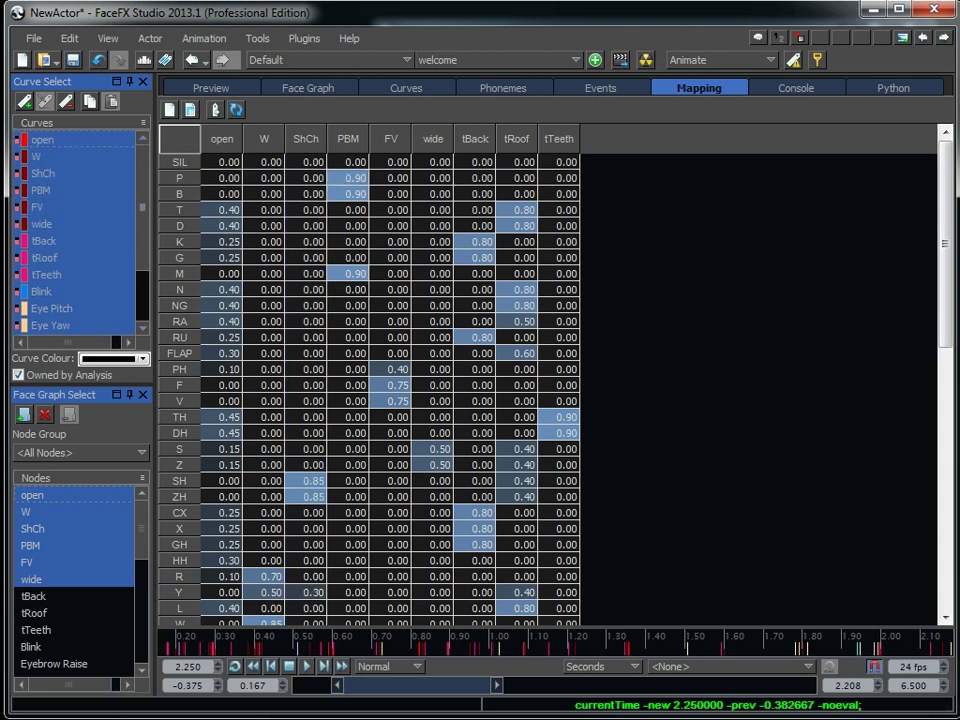
{"action": "left_click", "coordinate": [42, 241]}
{"action": "left_click", "coordinate": [38, 190]}
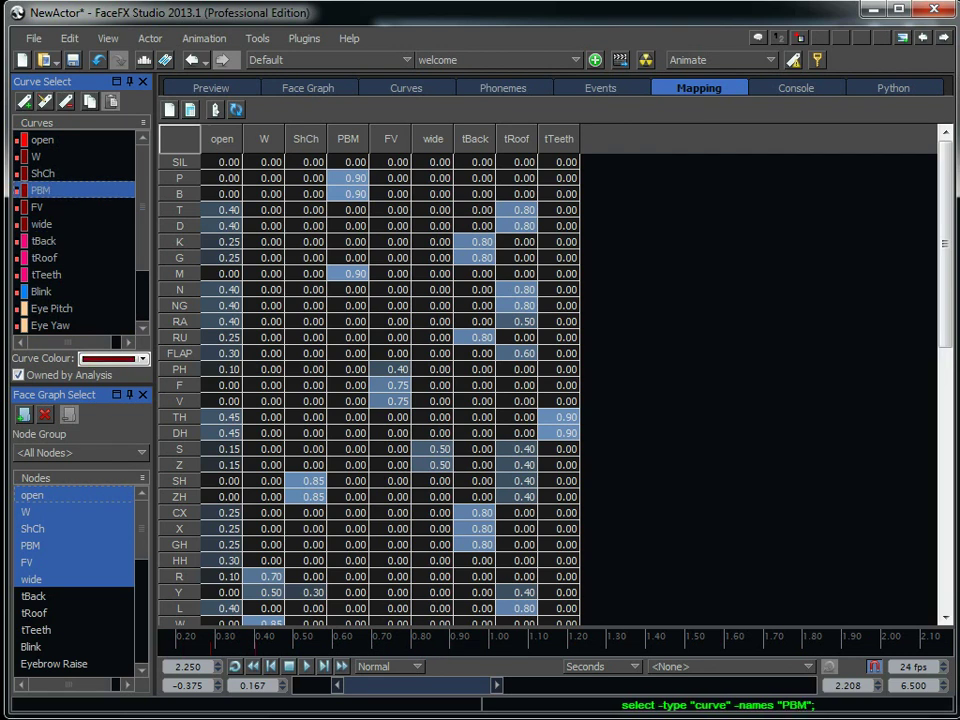
{"action": "left_click", "coordinate": [406, 88]}
{"action": "double_click", "coordinate": [417, 686]}
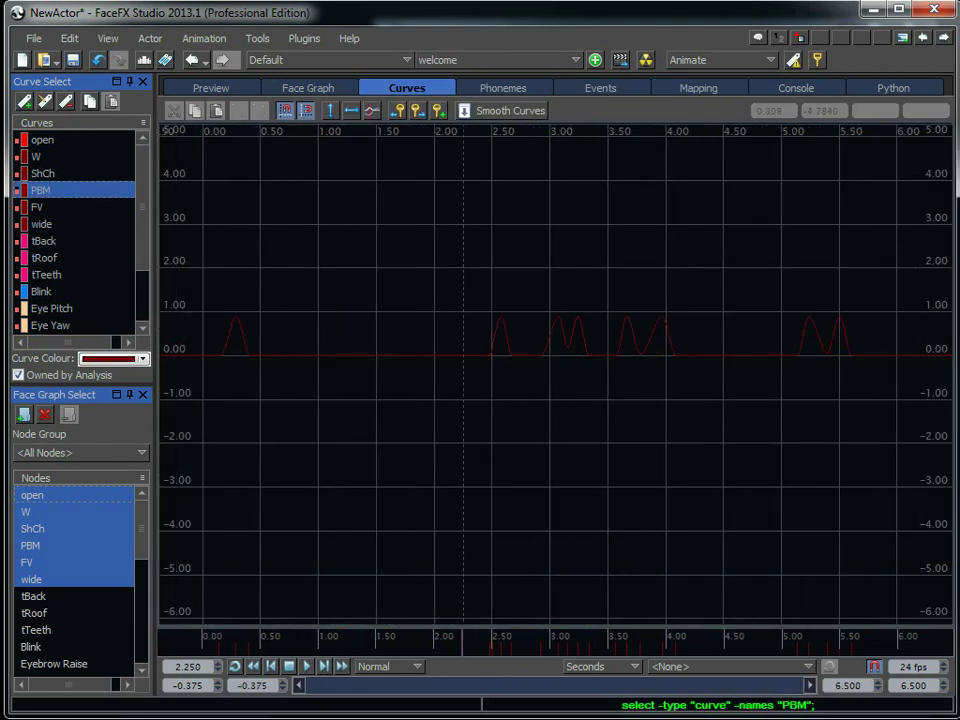
{"action": "scroll", "coordinate": [488, 350], "scroll_direction": "up", "scroll_amount": 5}
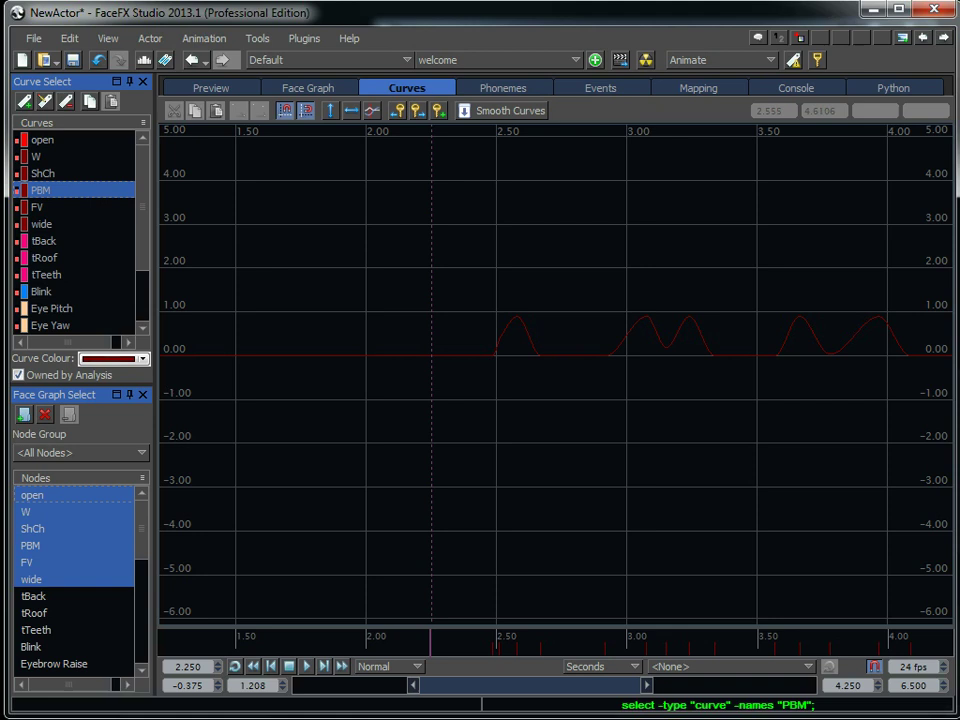
Step: Dock the Phonemes view below the main views, with the PBM curve shown above it and fitted to the value axis
{"action": "left_click_drag", "start_coordinate": [503, 88], "coordinate": [535, 562]}
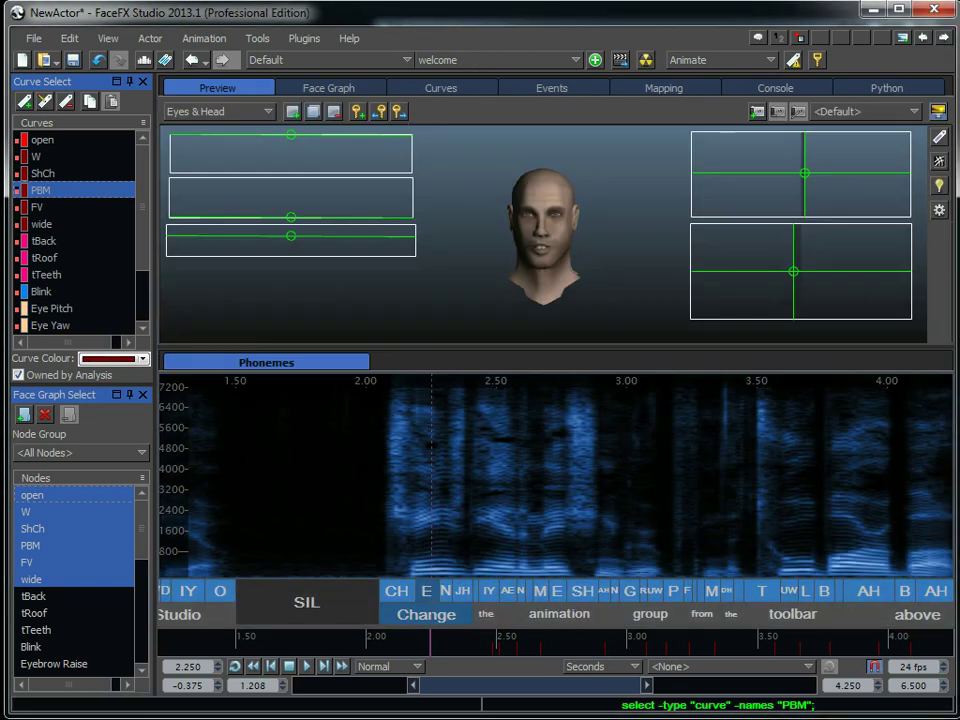
{"action": "left_click", "coordinate": [441, 88]}
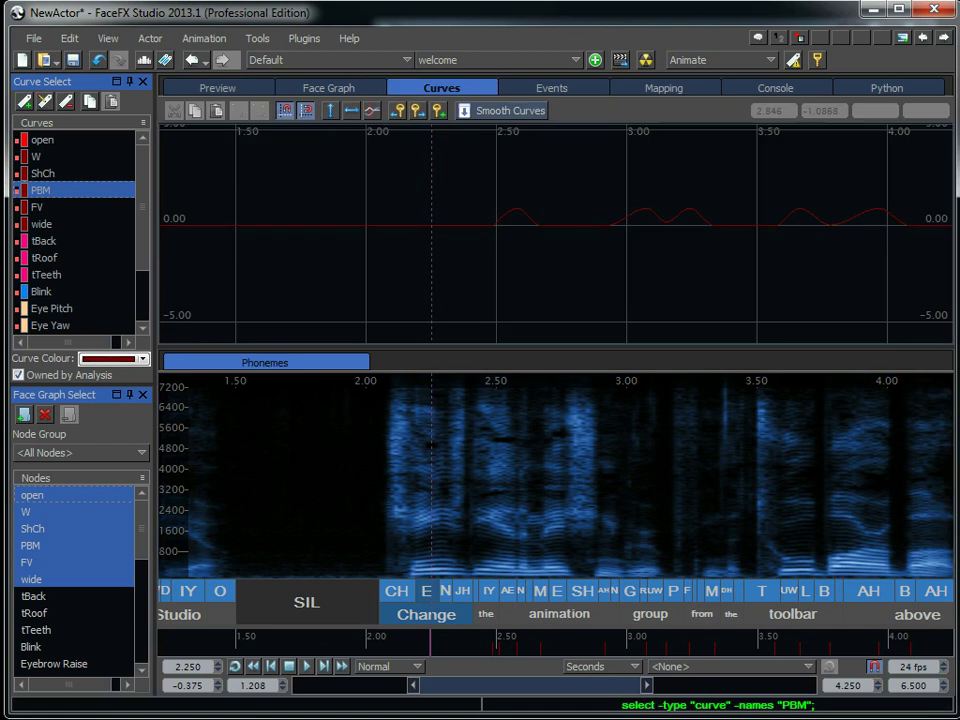
{"action": "left_click", "coordinate": [330, 111]}
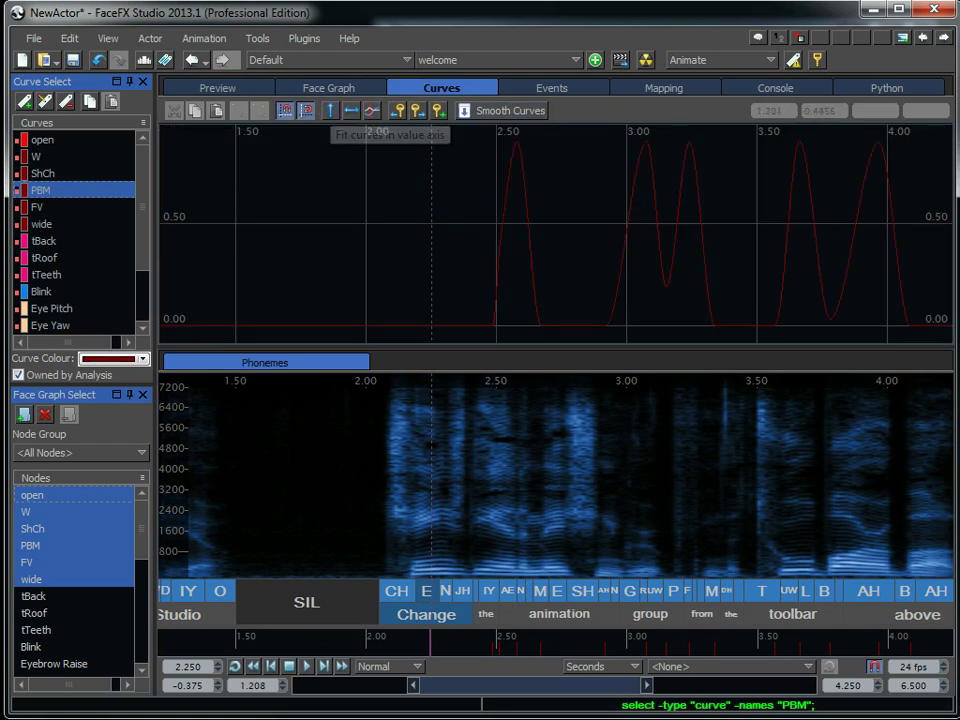
Step: Show the curves open through tTeeth, and move the boundary between the SIL segment and the word Change slightly later
{"action": "left_click", "coordinate": [43, 140]}
{"action": "left_click", "coordinate": [46, 275], "text": "shift"}
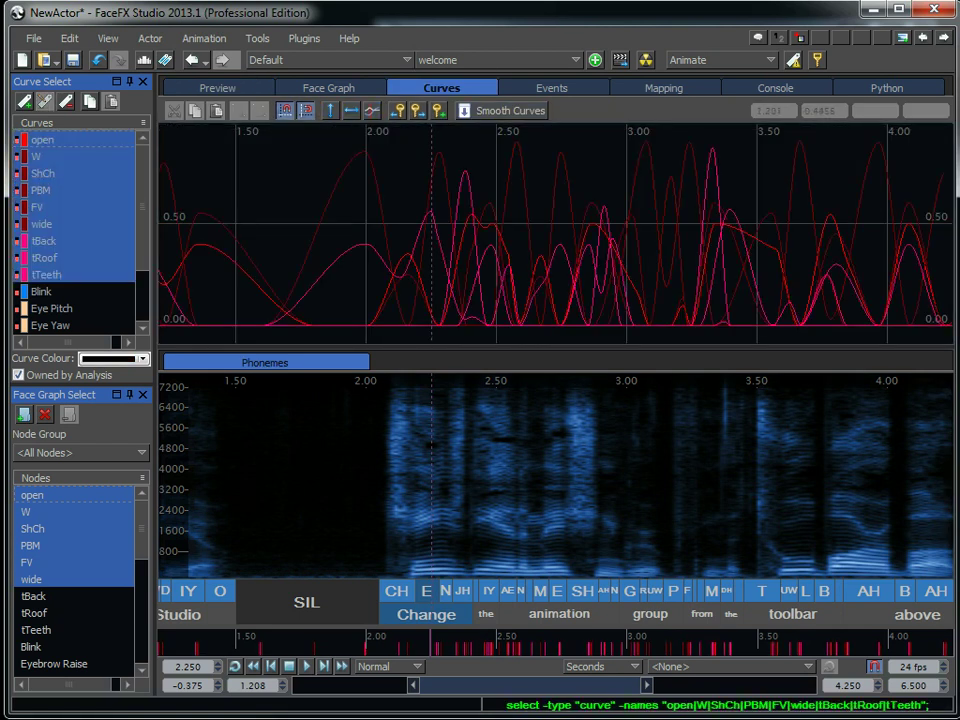
{"action": "mouse_move", "coordinate": [379, 614]}
{"action": "left_mouse_down"}
{"action": "mouse_move", "coordinate": [316, 613]}
{"action": "mouse_move", "coordinate": [382, 613]}
{"action": "left_mouse_up"}
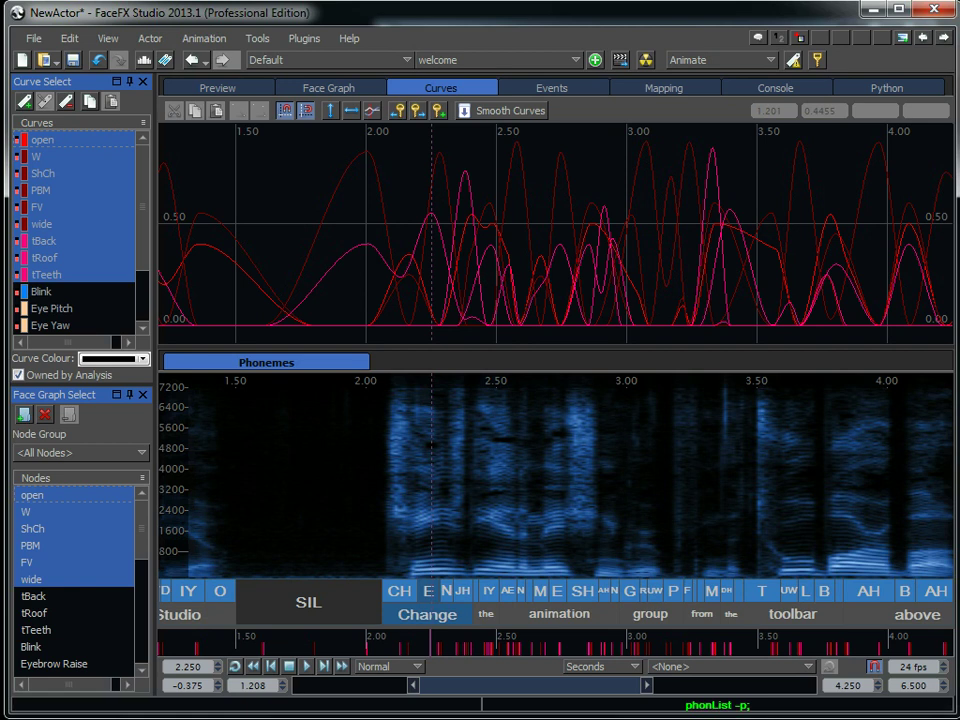
Step: Show the curves Blink through Squint and fit them to both the value and time axes
{"action": "left_click_drag", "start_coordinate": [142, 207], "coordinate": [142, 258]}
{"action": "left_click", "coordinate": [42, 209]}
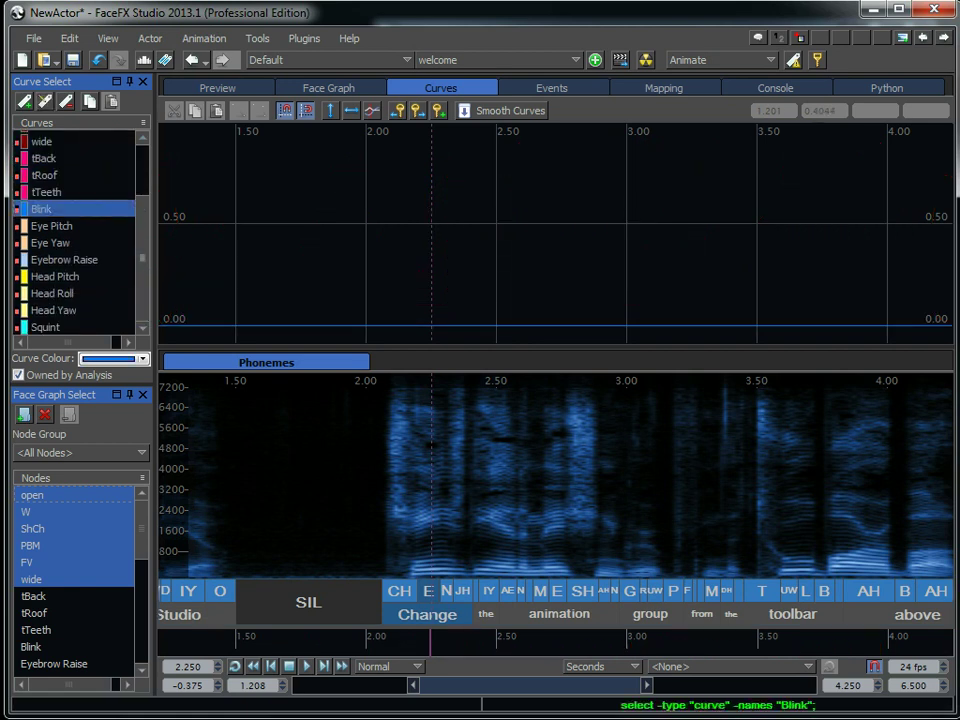
{"action": "left_click", "coordinate": [45, 327], "text": "shift"}
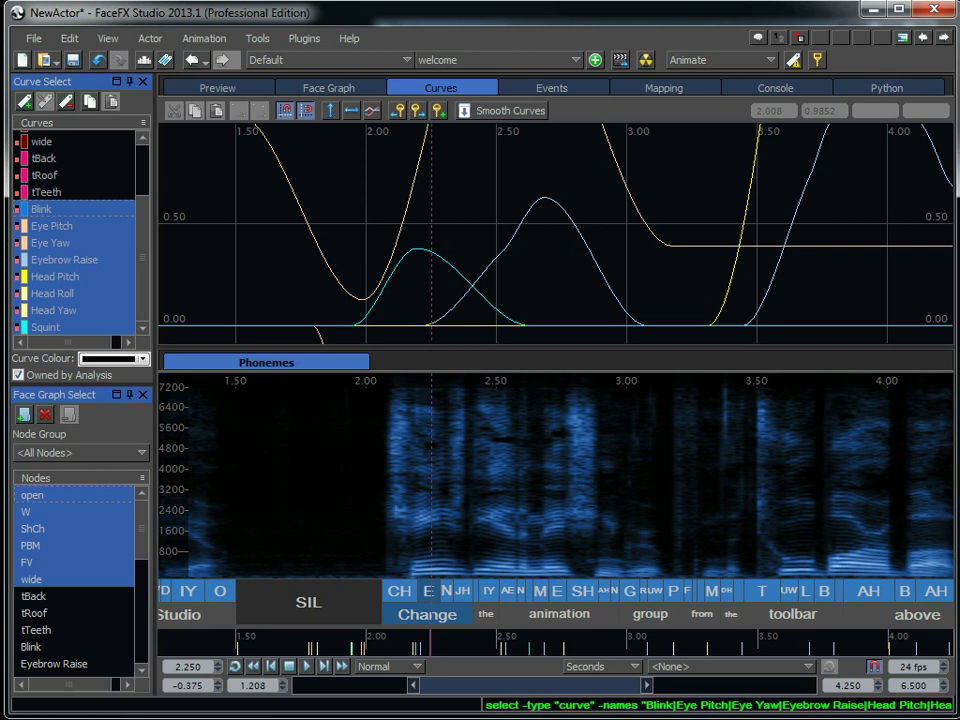
{"action": "left_click", "coordinate": [331, 111]}
{"action": "left_click", "coordinate": [351, 111]}
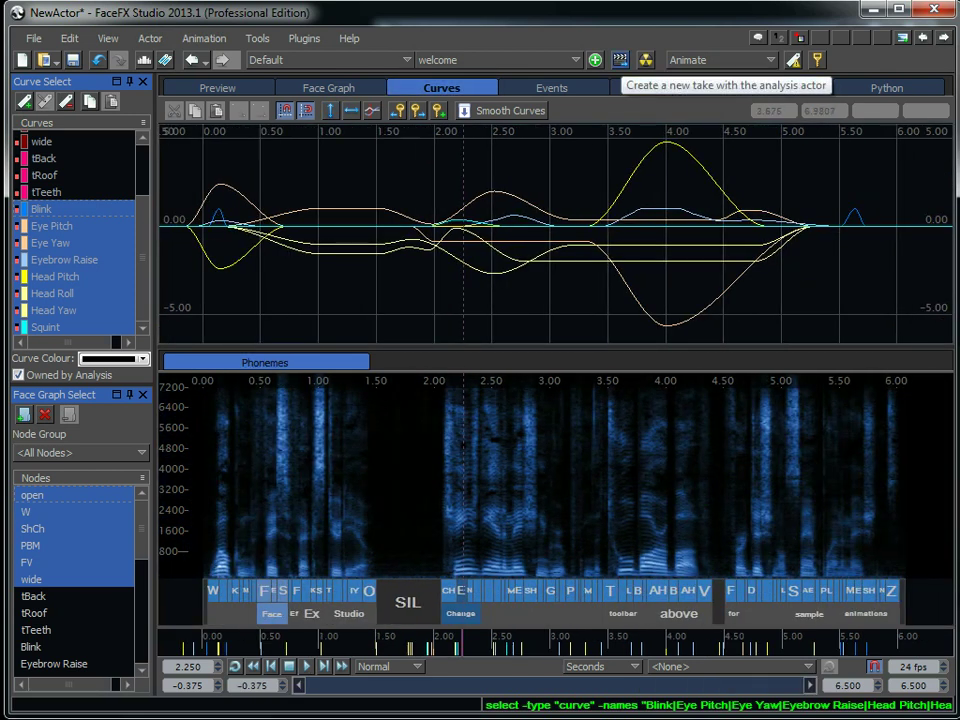
Step: Create two new takes with the analysis actor, and try to box-select curve keys between about 1.84 and 2.54 seconds
{"action": "left_click", "coordinate": [794, 62]}
{"action": "left_click", "coordinate": [620, 61]}
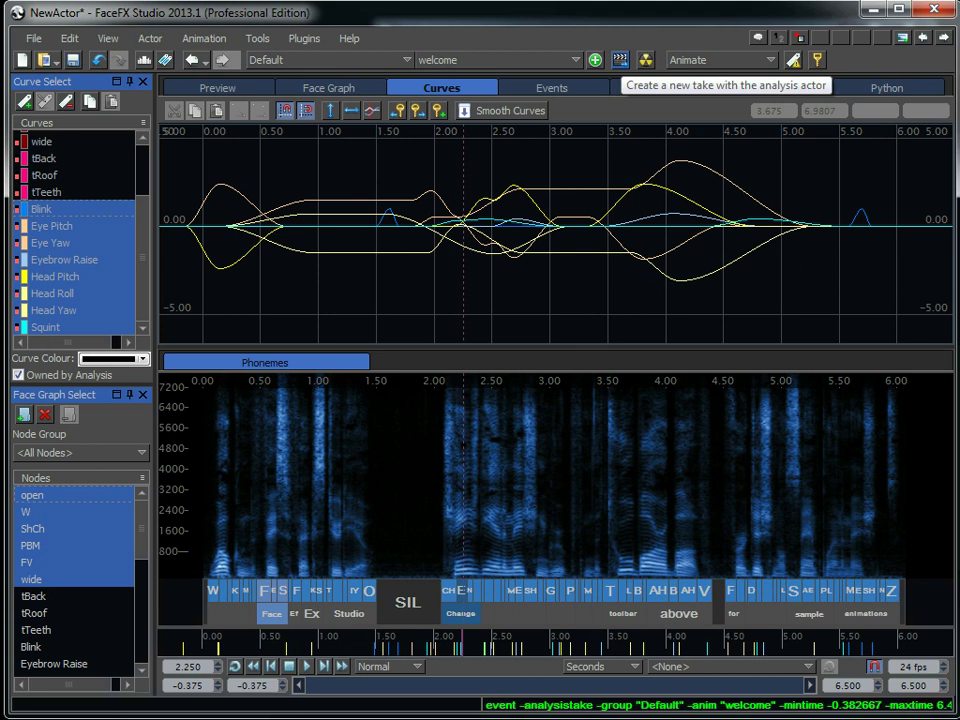
{"action": "left_click", "coordinate": [620, 61]}
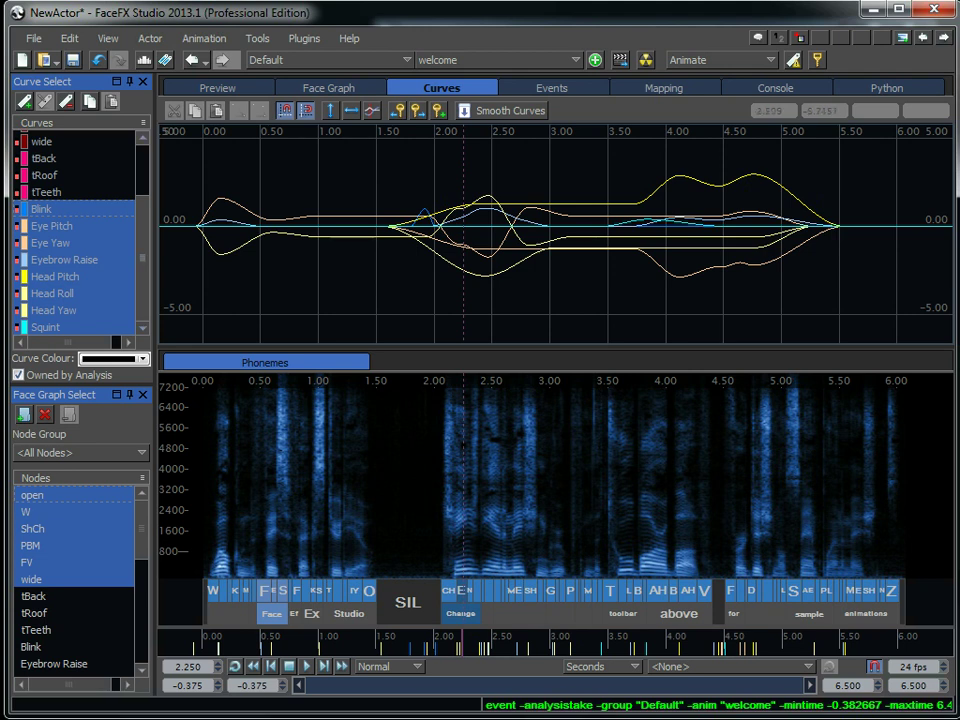
{"action": "left_click_drag", "start_coordinate": [416, 197], "coordinate": [497, 235]}
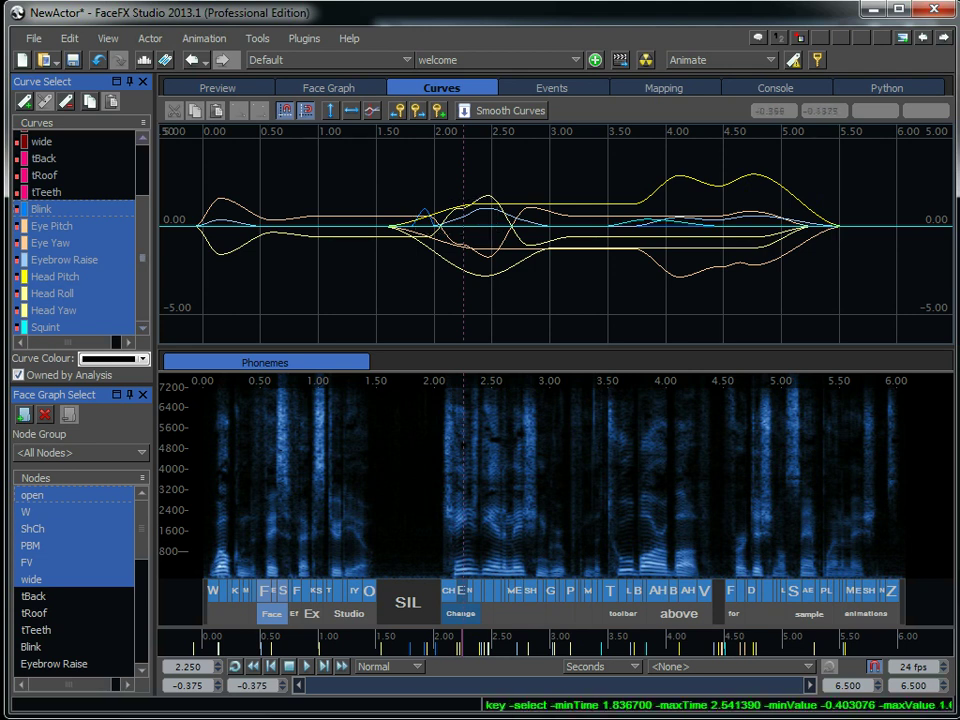
Step: Release all curves, open through Squint, from analysis ownership, and try selecting their keys between about 0.10 and 1.06 seconds
{"action": "scroll", "coordinate": [107, 193], "scroll_direction": "up", "scroll_amount": 2}
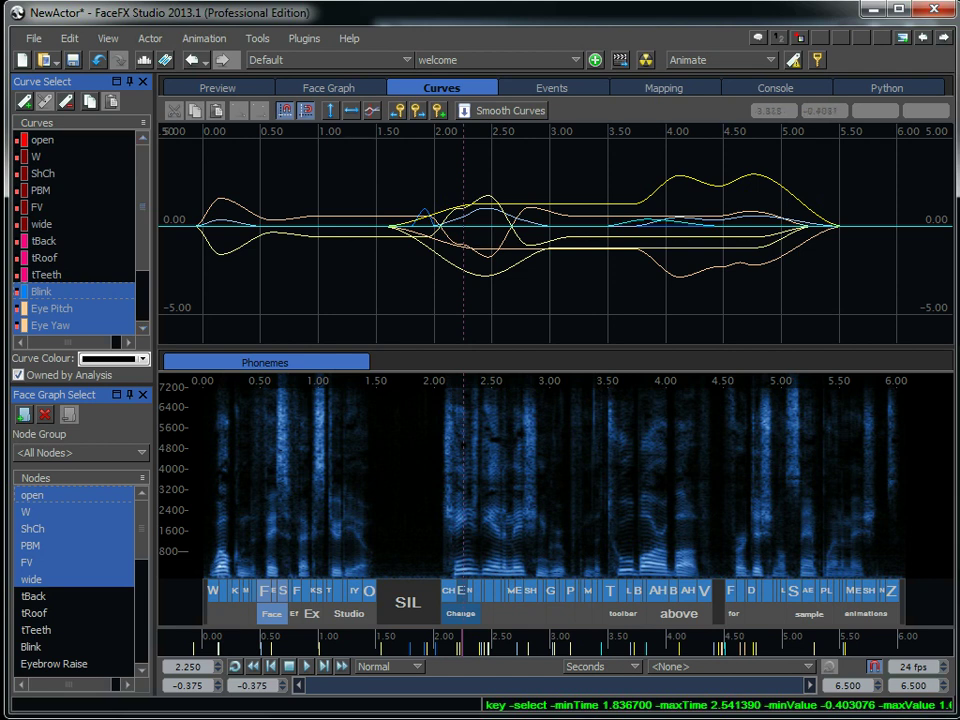
{"action": "left_click", "coordinate": [43, 140]}
{"action": "left_click_drag", "start_coordinate": [143, 207], "coordinate": [143, 258]}
{"action": "left_click", "coordinate": [46, 327], "text": "shift"}
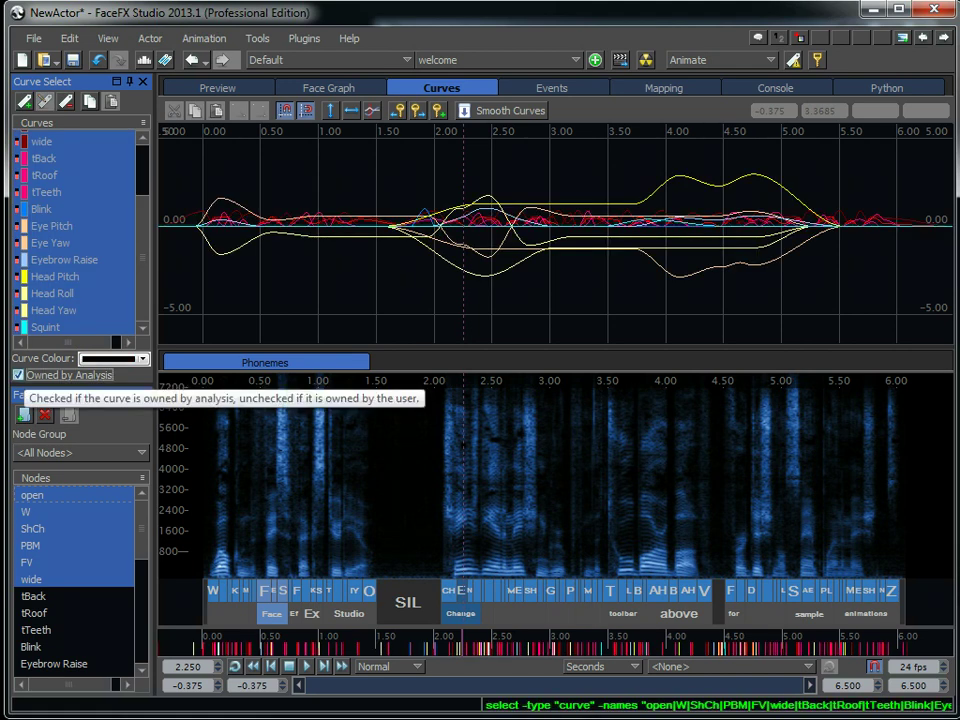
{"action": "left_click", "coordinate": [19, 375]}
{"action": "left_click_drag", "start_coordinate": [214, 157], "coordinate": [325, 275]}
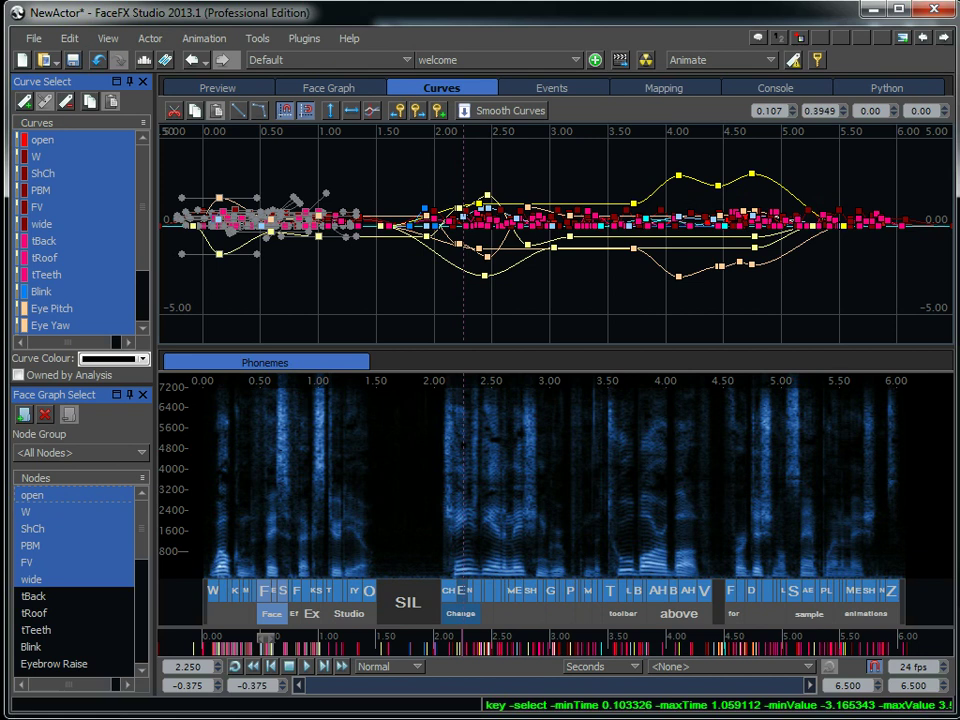
{"action": "key", "text": "Delete"}
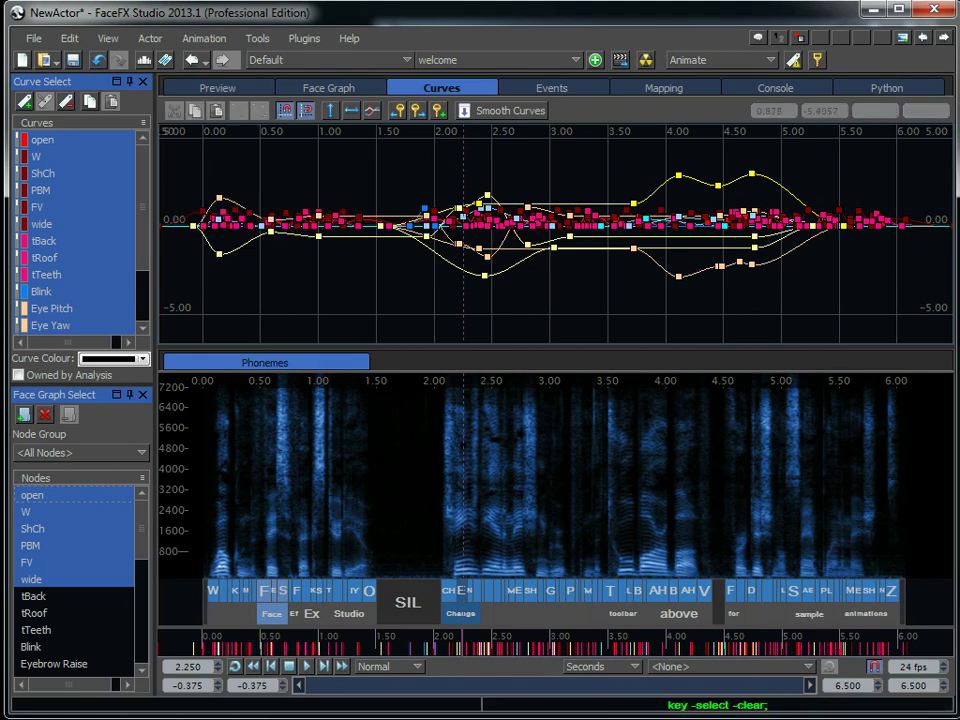
Step: Move the boundary between the word Studio and the SIL segment slightly earlier, and return all curves to analysis ownership
{"action": "mouse_move", "coordinate": [377, 591]}
{"action": "left_mouse_down"}
{"action": "mouse_move", "coordinate": [396, 591]}
{"action": "mouse_move", "coordinate": [374, 591]}
{"action": "left_mouse_up"}
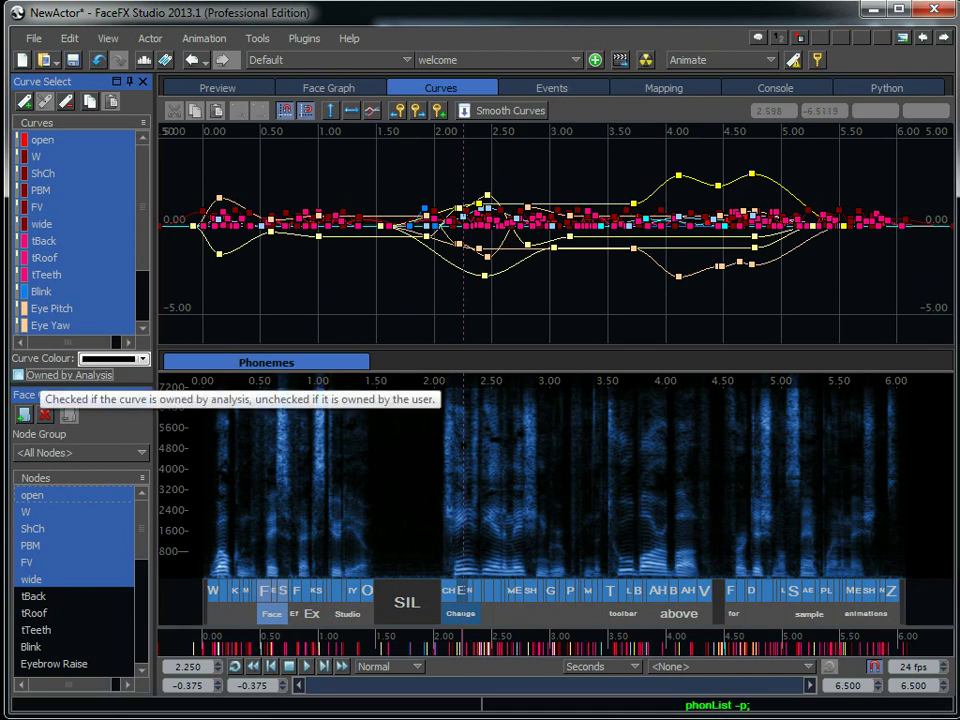
{"action": "left_click", "coordinate": [40, 375]}
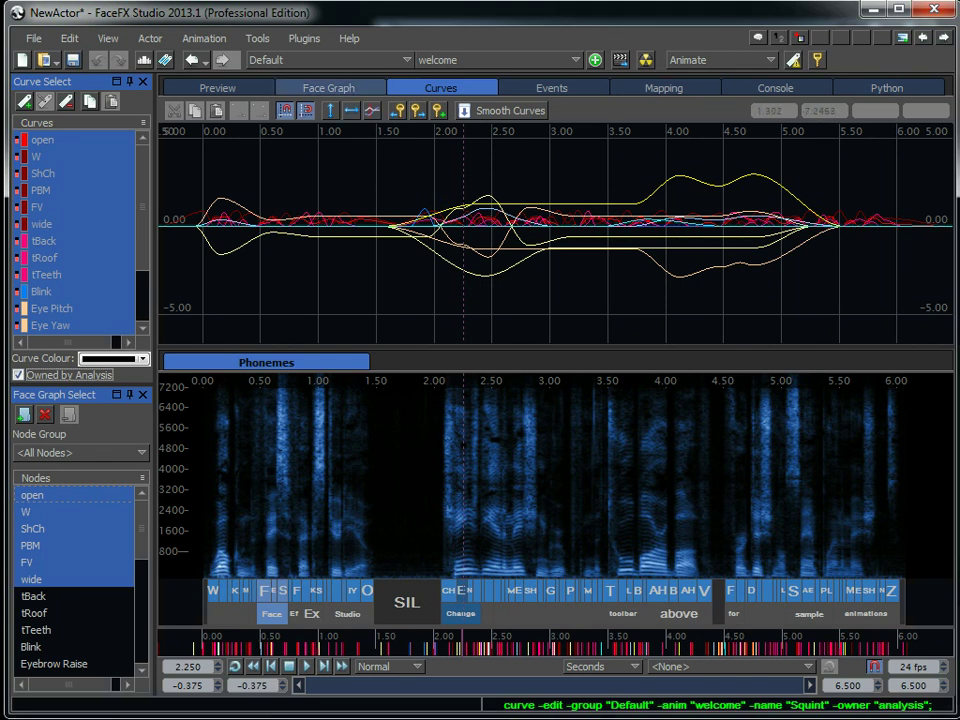
Step: Isolate the open curve and the open node, and play the animation in the Face Graph, stopping at about 0.583 seconds
{"action": "left_click", "coordinate": [43, 140]}
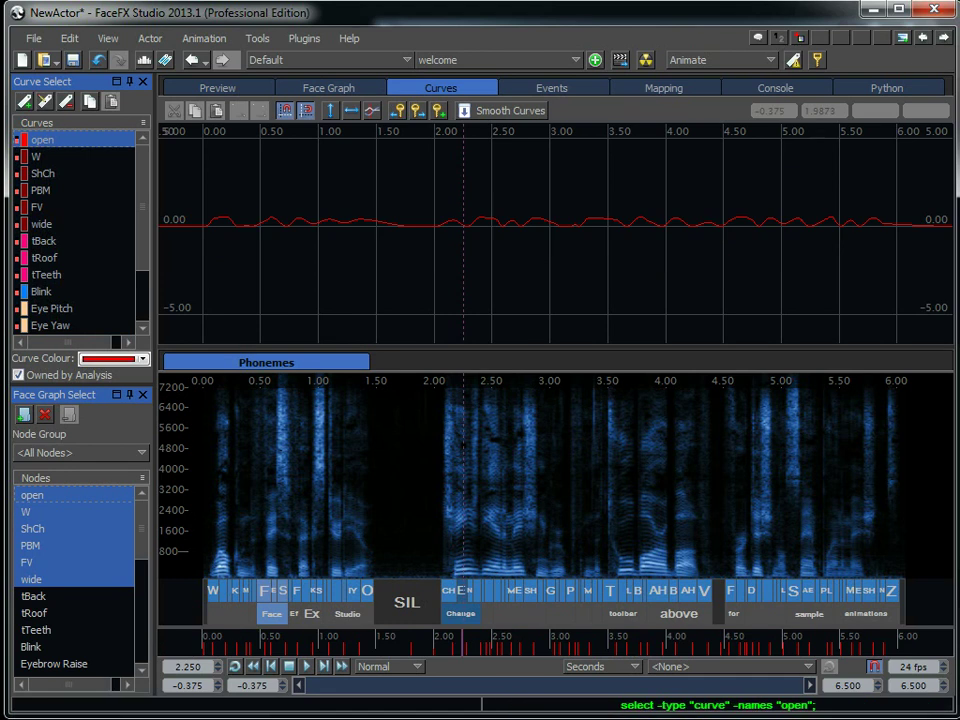
{"action": "left_click", "coordinate": [329, 88]}
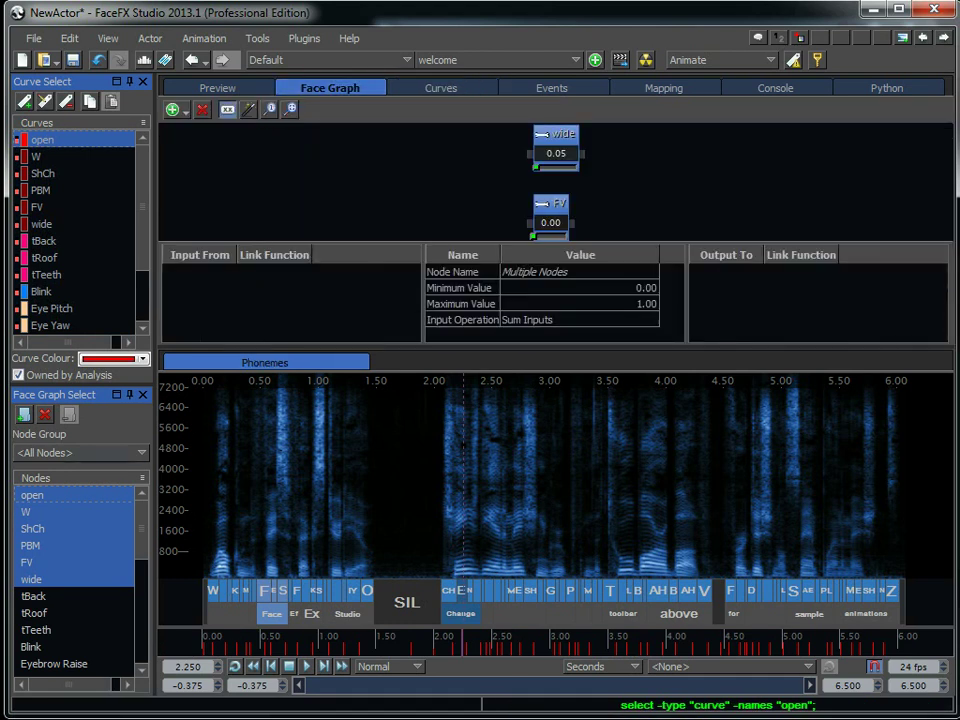
{"action": "left_click", "coordinate": [32, 495]}
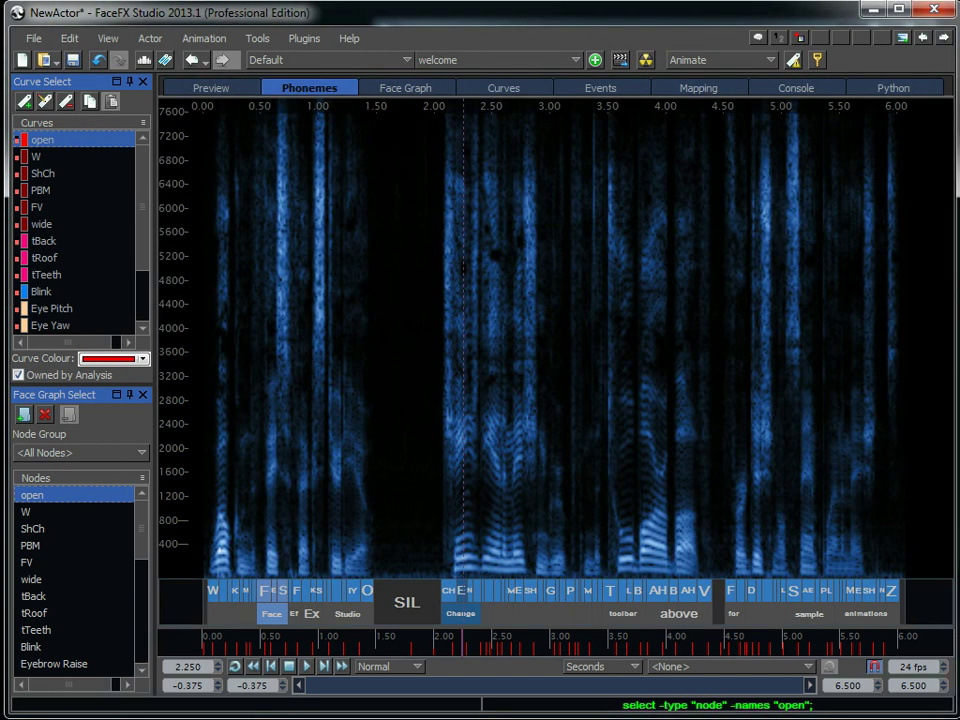
{"action": "left_click", "coordinate": [406, 88]}
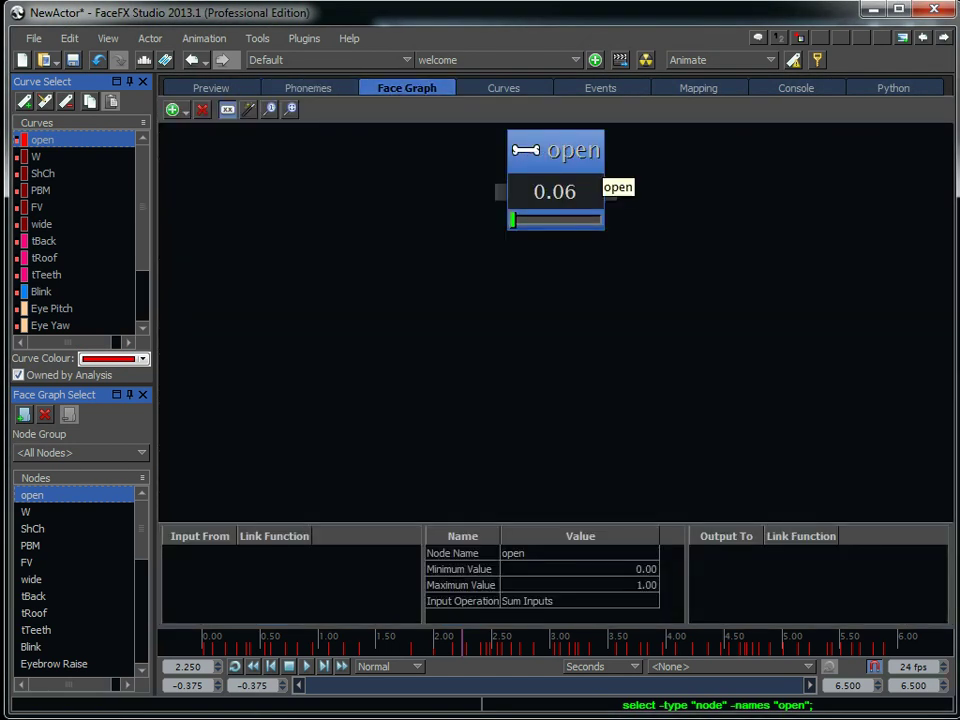
{"action": "key", "text": "space"}
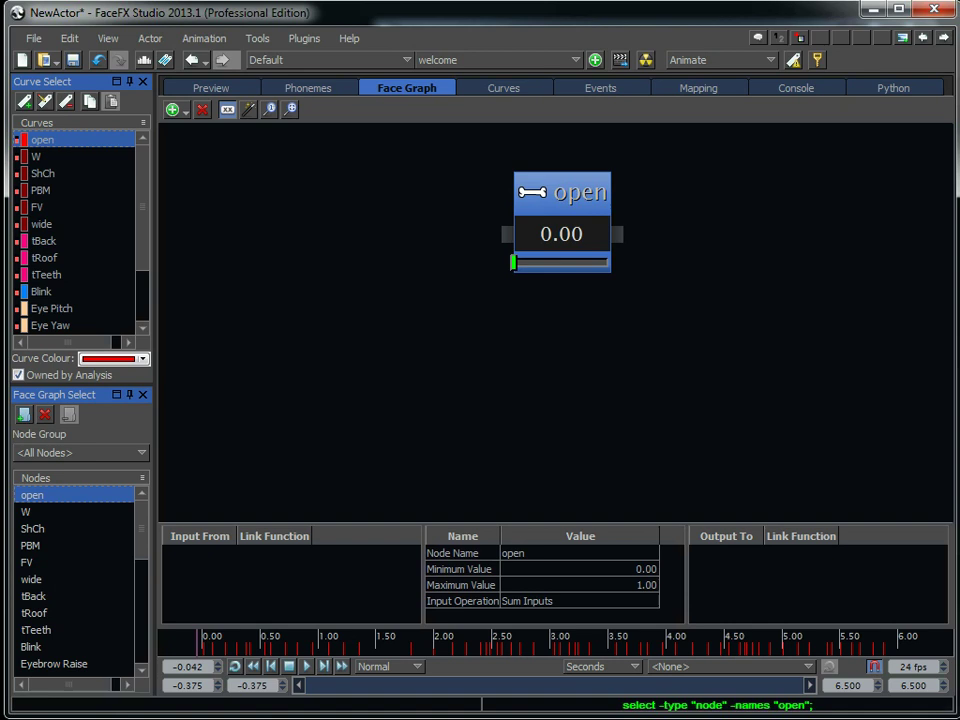
{"action": "key", "text": "space"}
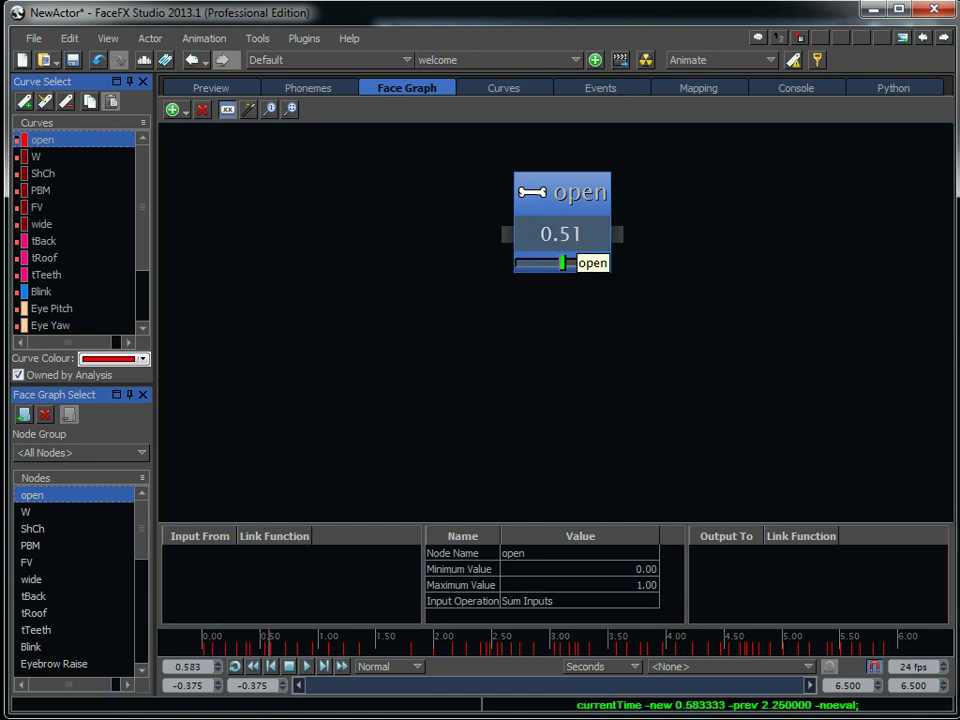
{"action": "left_click", "coordinate": [562, 263]}
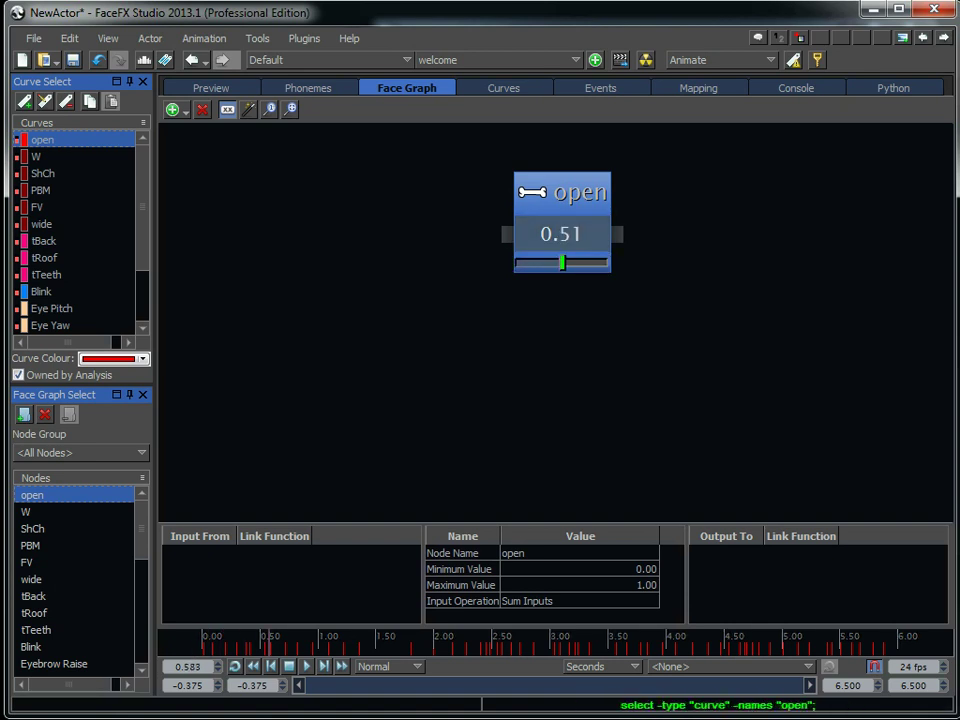
Step: Clear the node selection, look through the other Face Graph nodes, and examine the Head Roll node's properties and output links
{"action": "left_click", "coordinate": [556, 323]}
{"action": "scroll", "coordinate": [556, 323], "scroll_direction": "down", "scroll_amount": 10}
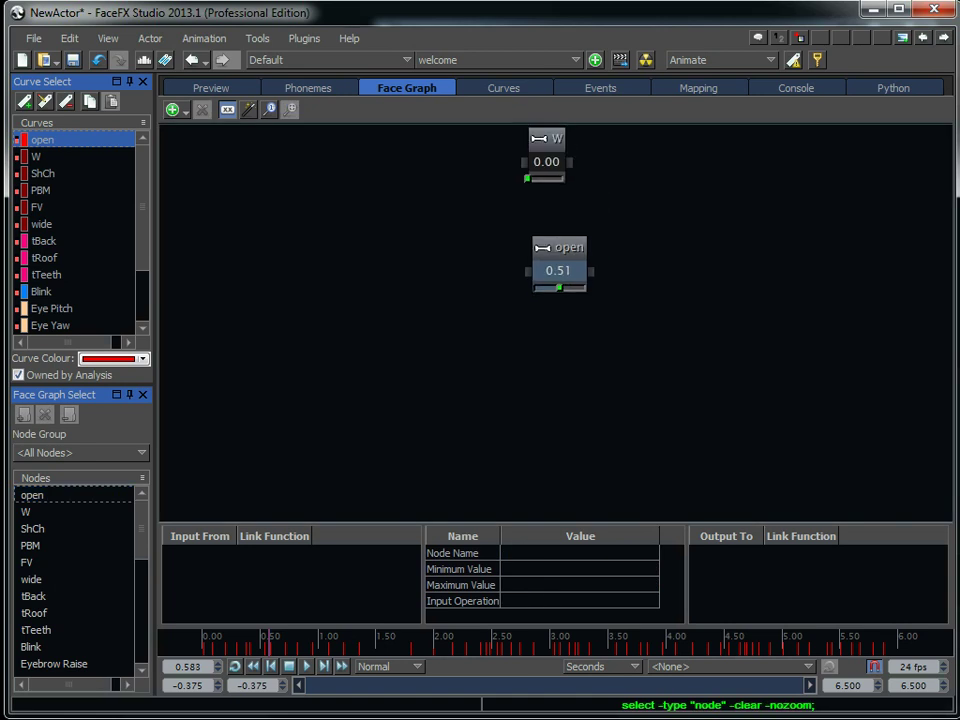
{"action": "scroll", "coordinate": [550, 238], "scroll_direction": "up", "scroll_amount": 5}
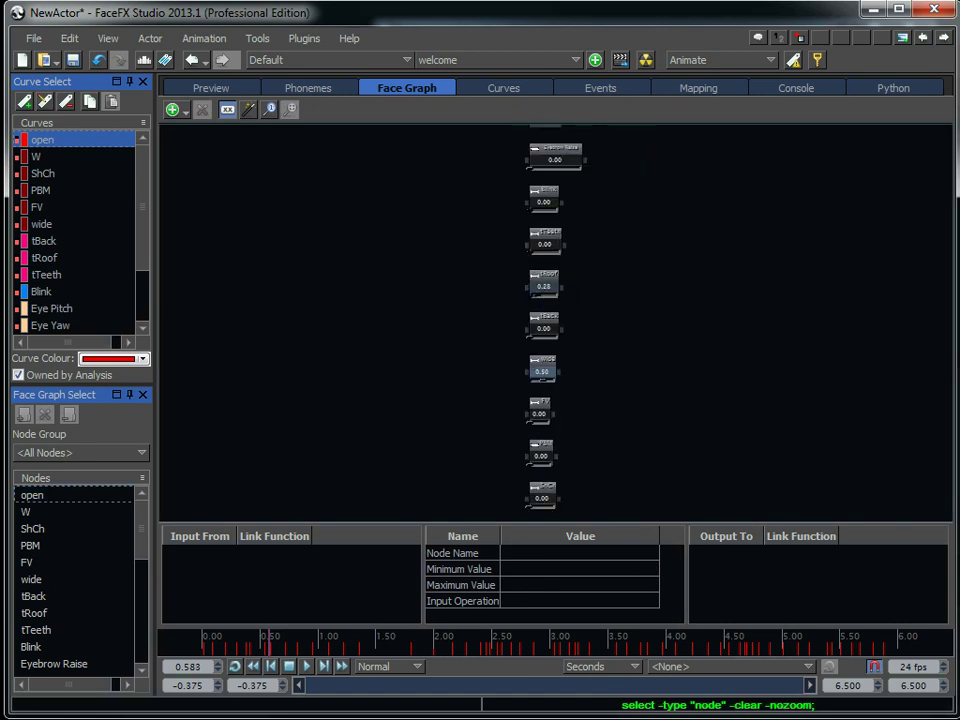
{"action": "left_click_drag", "start_coordinate": [600, 200], "coordinate": [589, 484]}
{"action": "scroll", "coordinate": [556, 323], "scroll_direction": "down", "scroll_amount": 2}
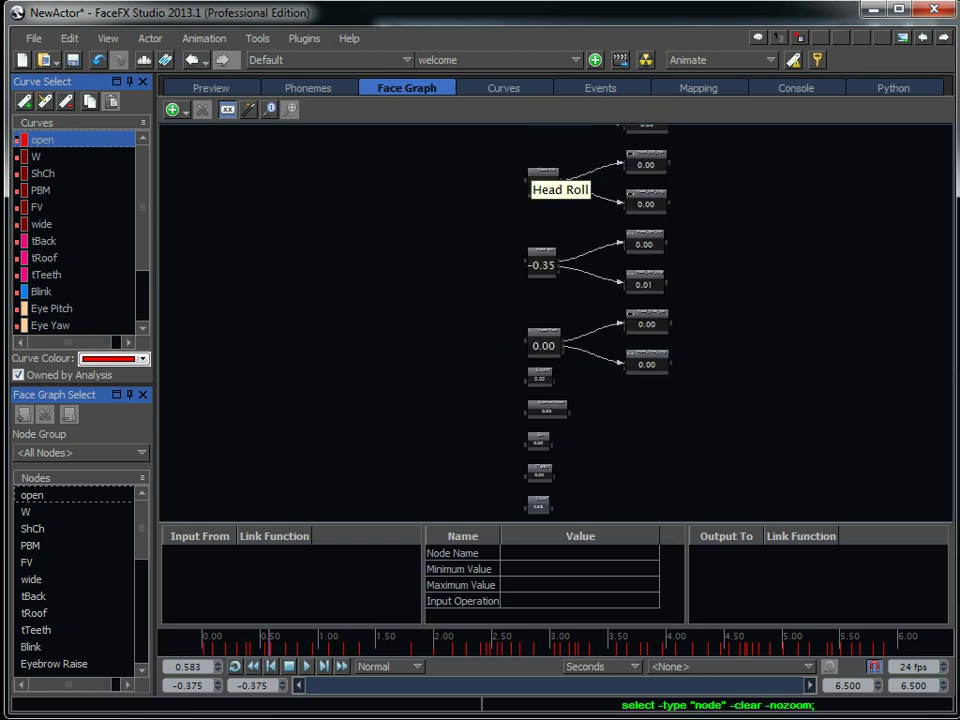
{"action": "left_click", "coordinate": [540, 176]}
{"action": "scroll", "coordinate": [554, 321], "scroll_direction": "up", "scroll_amount": 3}
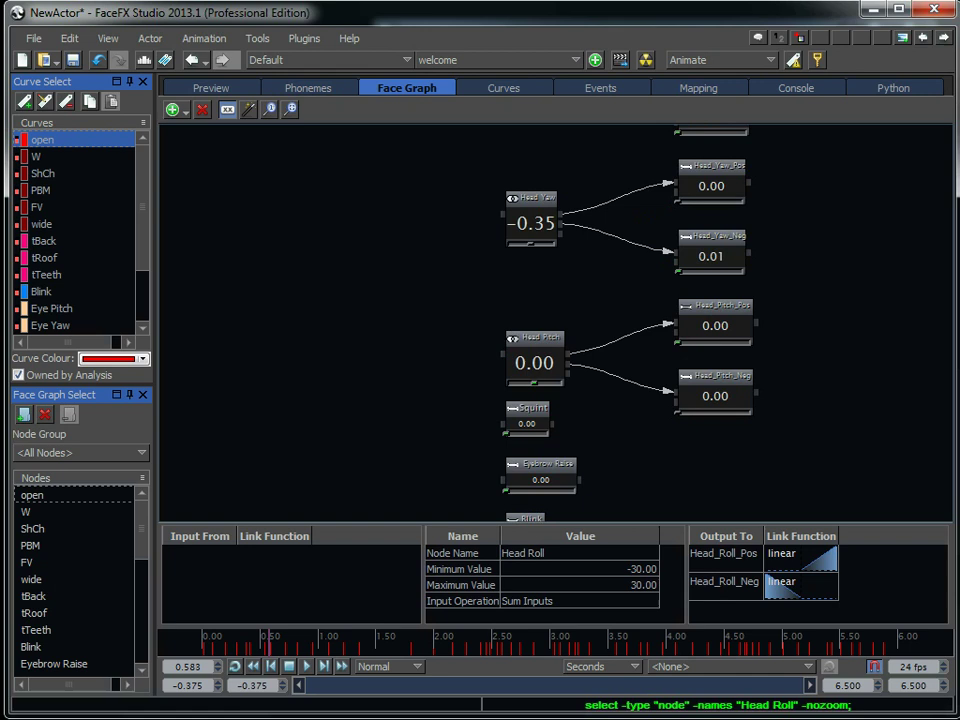
Step: Try the Head Pitch node at a value of about 24.32 and at about 2.84
{"action": "scroll", "coordinate": [556, 306], "scroll_direction": "up", "scroll_amount": 2}
{"action": "left_click_drag", "start_coordinate": [546, 391], "coordinate": [559, 416]}
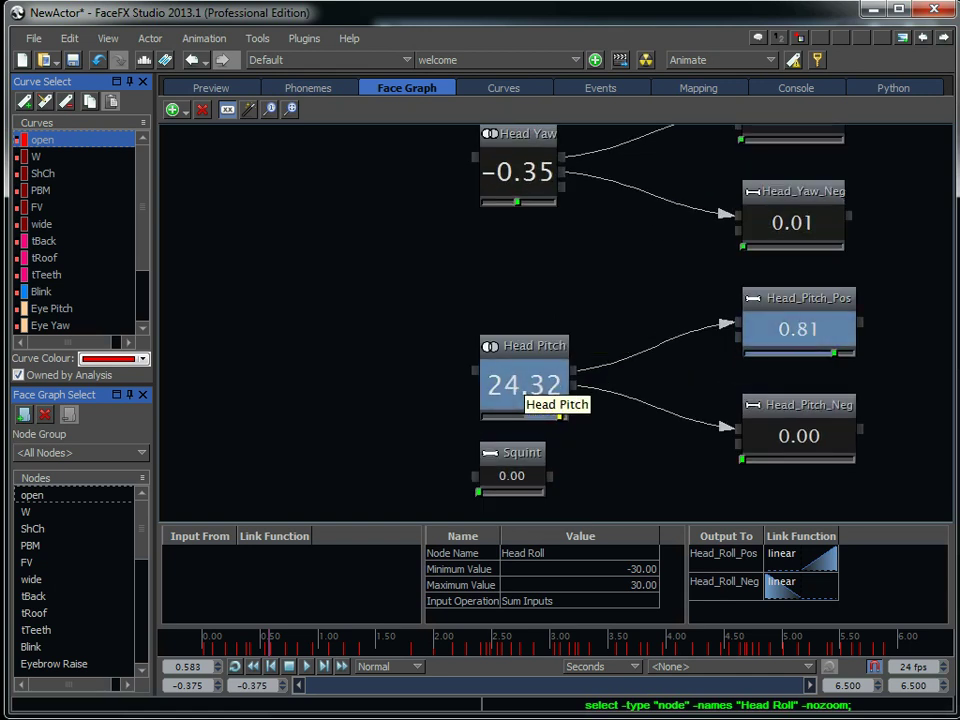
{"action": "mouse_move", "coordinate": [526, 371]}
{"action": "left_mouse_down"}
{"action": "mouse_move", "coordinate": [526, 400]}
{"action": "mouse_move", "coordinate": [526, 388]}
{"action": "left_mouse_up"}
Step: Add an FxCombinerNode named smile in the empty area beside the Head Pitch node
{"action": "right_click", "coordinate": [251, 315]}
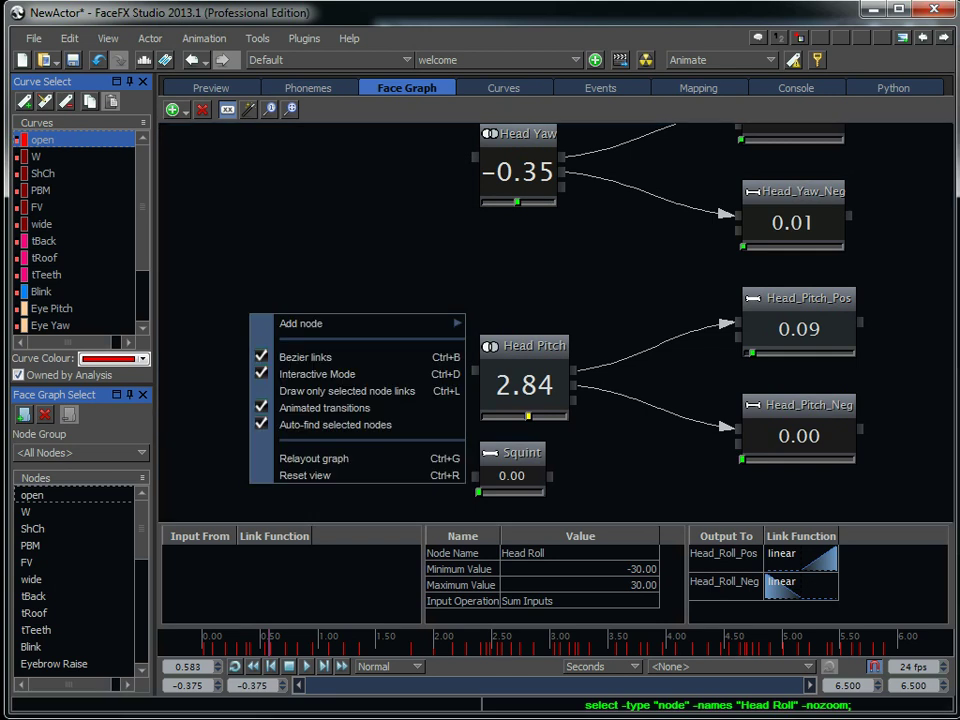
{"action": "mouse_move", "coordinate": [457, 323]}
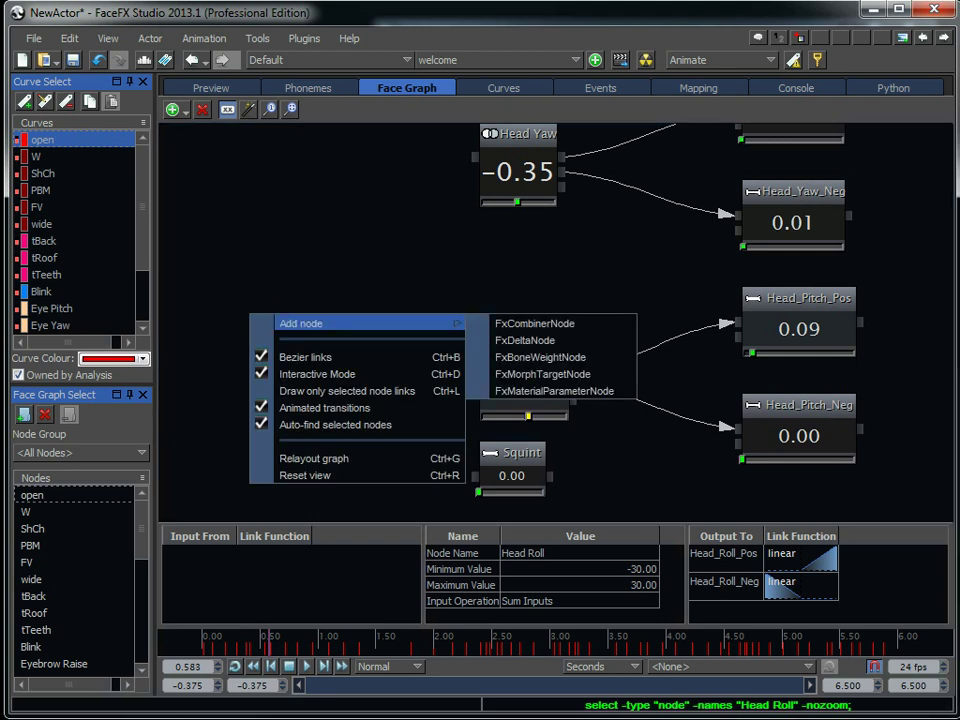
{"action": "left_click", "coordinate": [535, 323]}
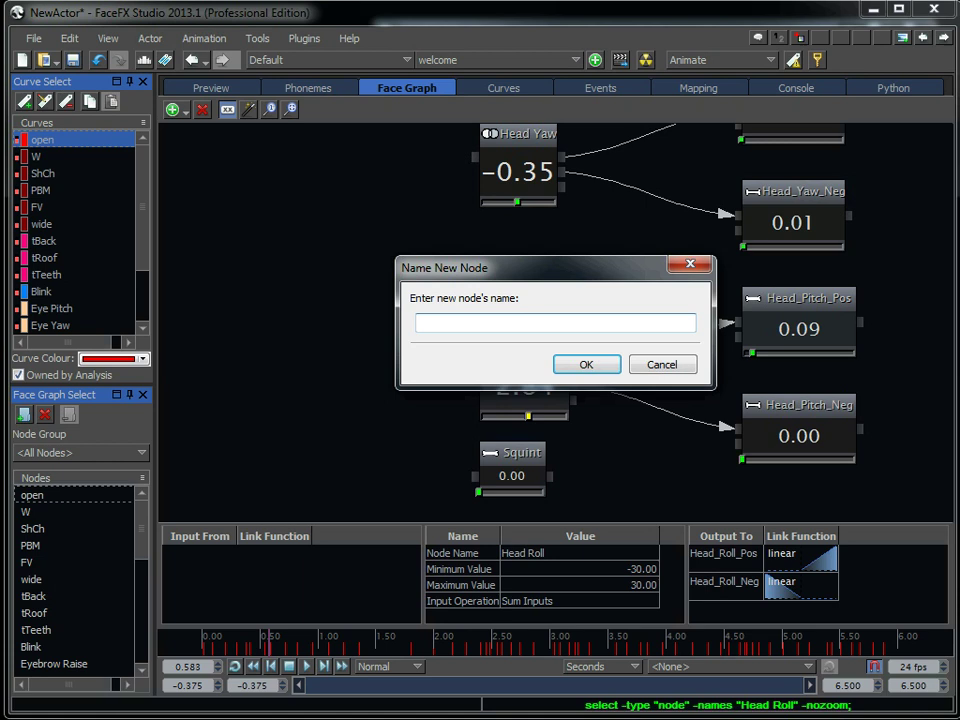
{"action": "type", "text": "smai"}
{"action": "key", "text": "BackSpace"}
{"action": "key", "text": "BackSpace"}
{"action": "type", "text": "ile"}
{"action": "key", "text": "Return"}
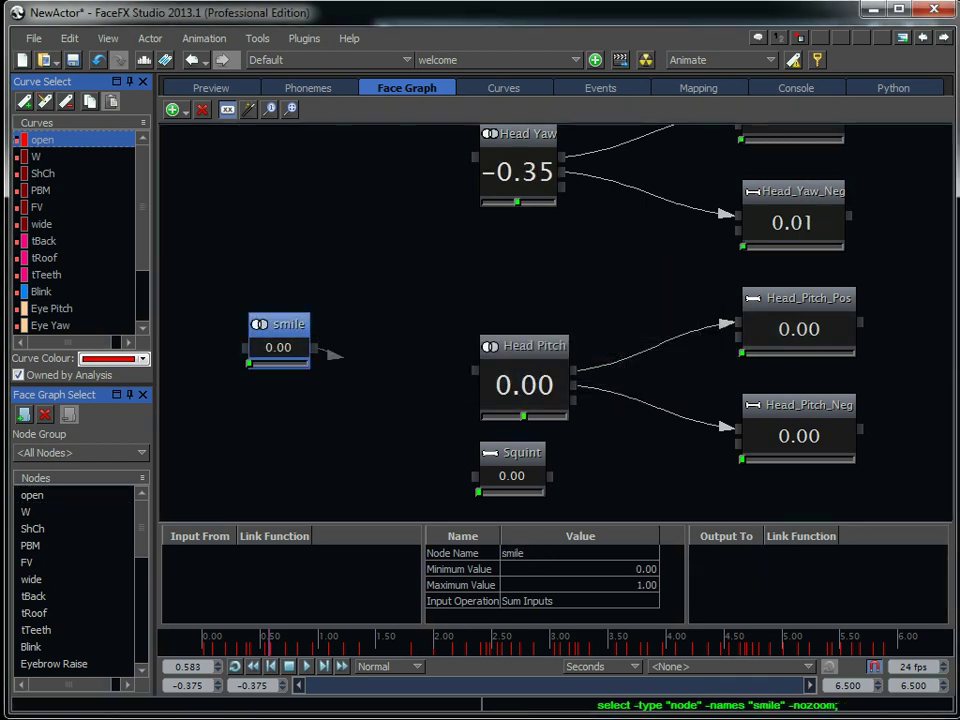
Step: Link the smile node's output to the Squint node with a linear function, and set smile to about 0.58
{"action": "left_click_drag", "start_coordinate": [314, 347], "coordinate": [475, 476]}
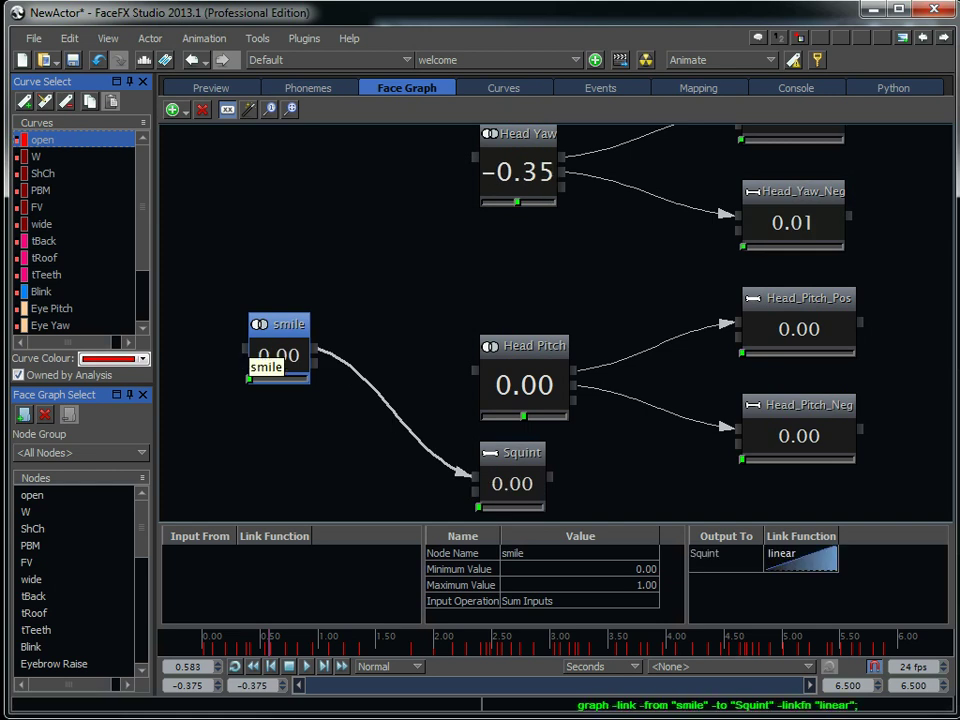
{"action": "left_click_drag", "start_coordinate": [250, 341], "coordinate": [295, 384]}
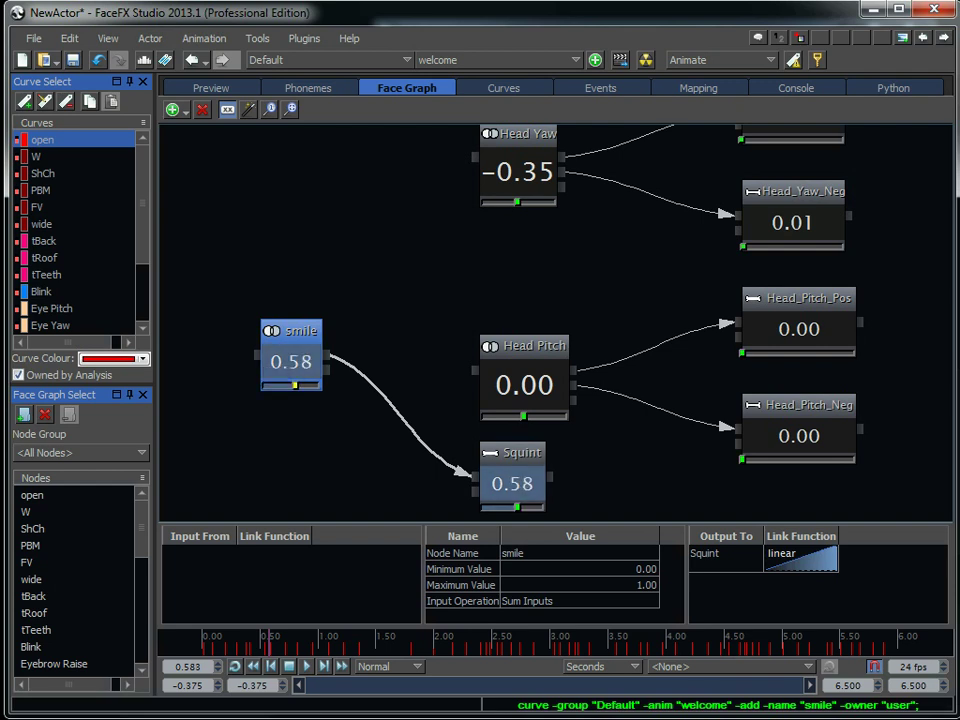
{"action": "left_click", "coordinate": [462, 471]}
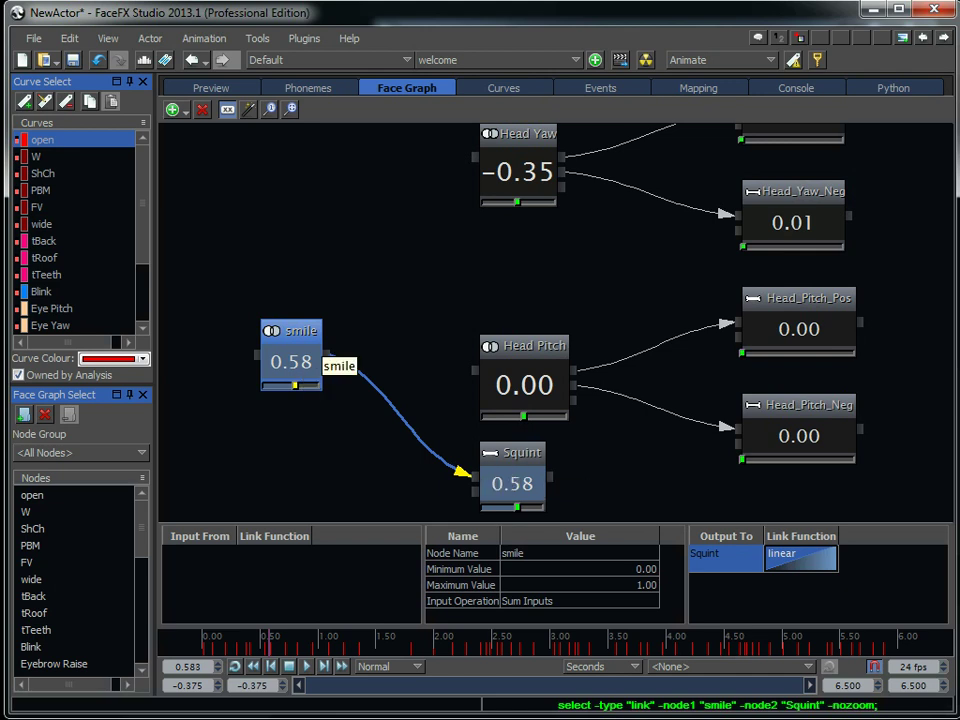
Step: Set the smile node to about 0.41, override Squint to 0.00, and set smile to 0.00
{"action": "left_click_drag", "start_coordinate": [316, 356], "coordinate": [296, 360]}
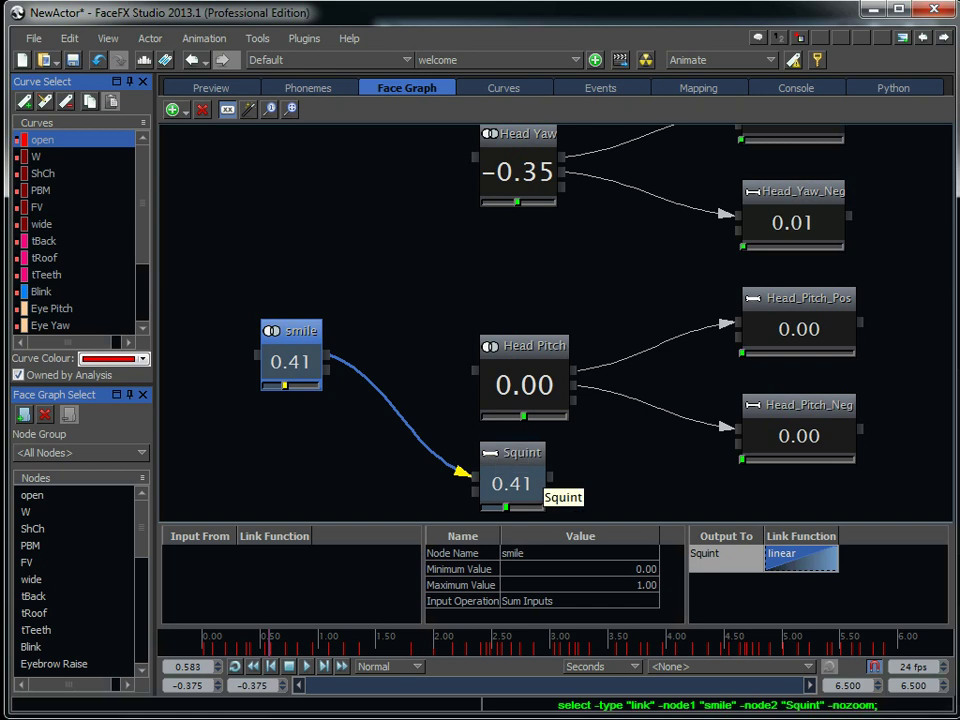
{"action": "left_click_drag", "start_coordinate": [528, 480], "coordinate": [462, 482]}
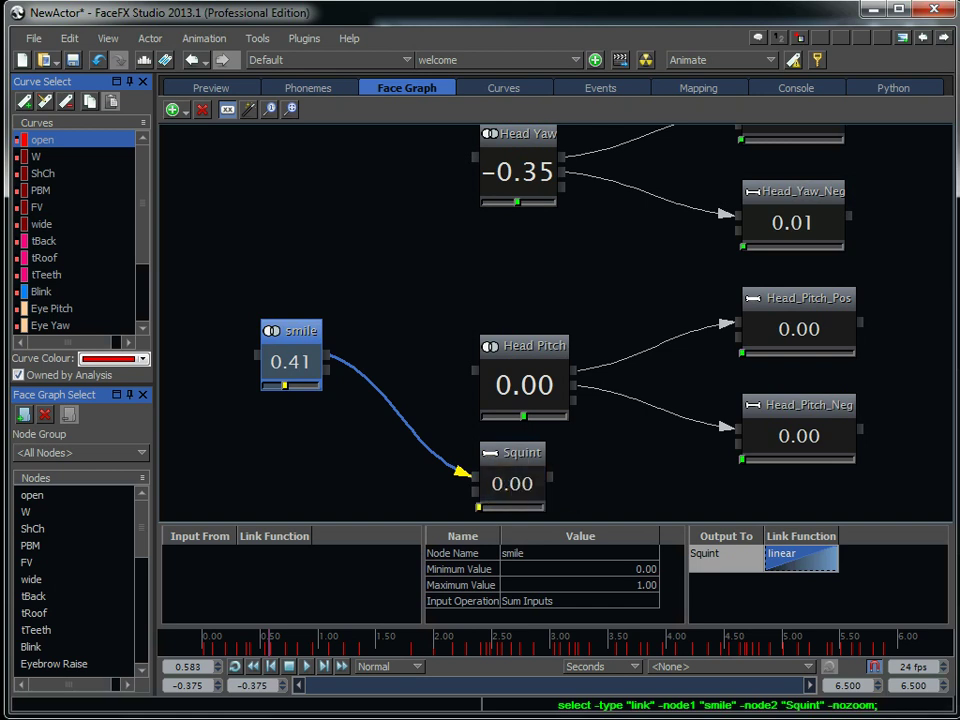
{"action": "left_click_drag", "start_coordinate": [292, 360], "coordinate": [277, 360]}
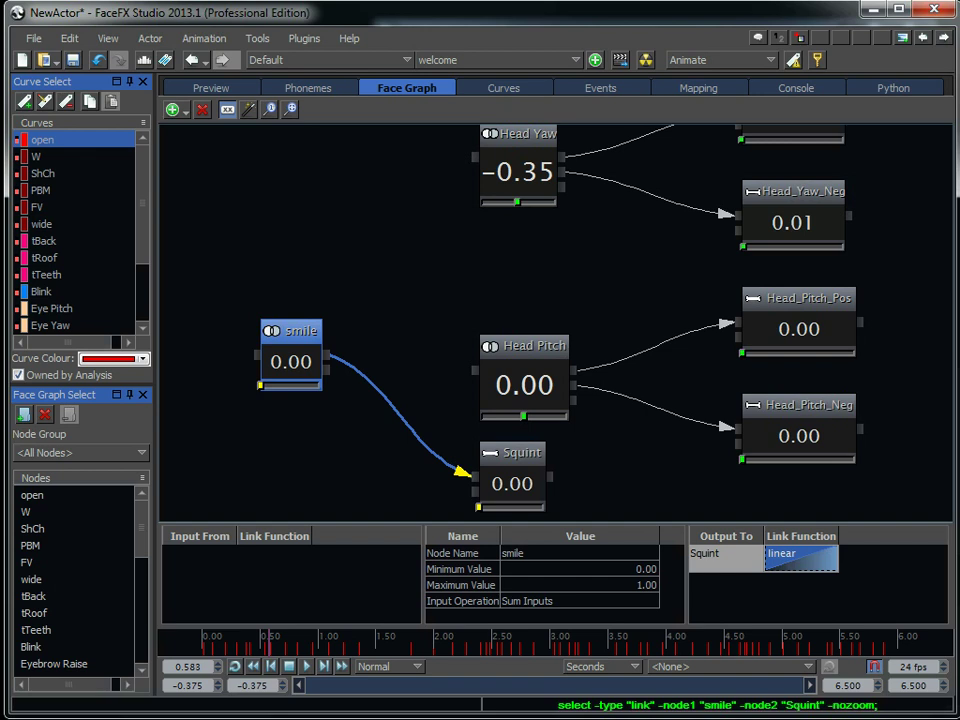
Step: Delete the smile node together with its link to Squint
{"action": "left_click_drag", "start_coordinate": [216, 328], "coordinate": [272, 350]}
{"action": "left_click", "coordinate": [396, 410]}
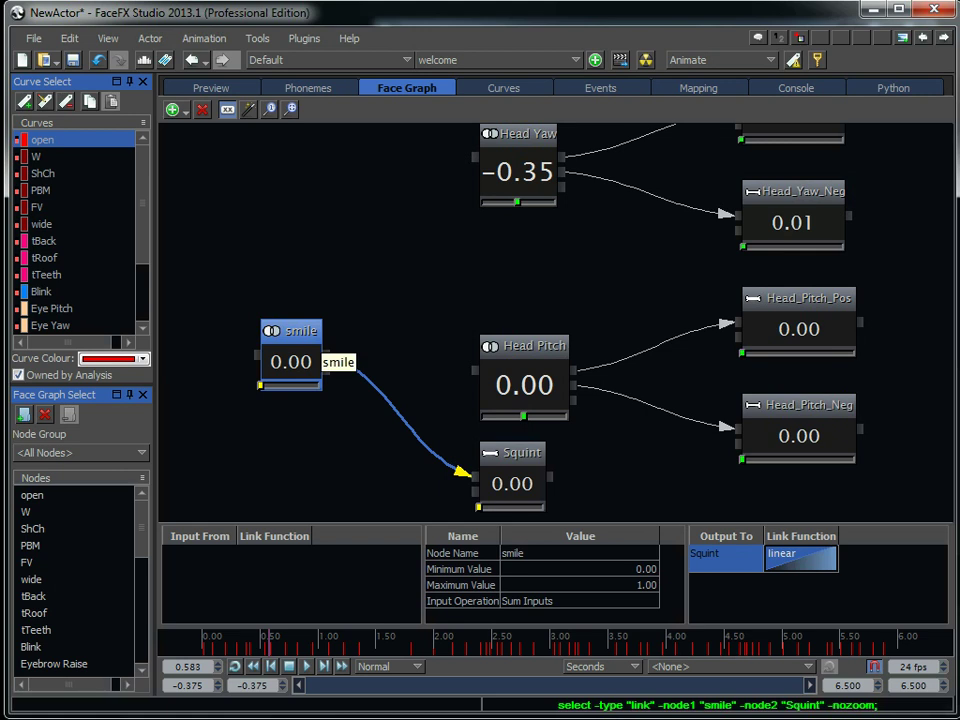
{"action": "key", "text": "Delete"}
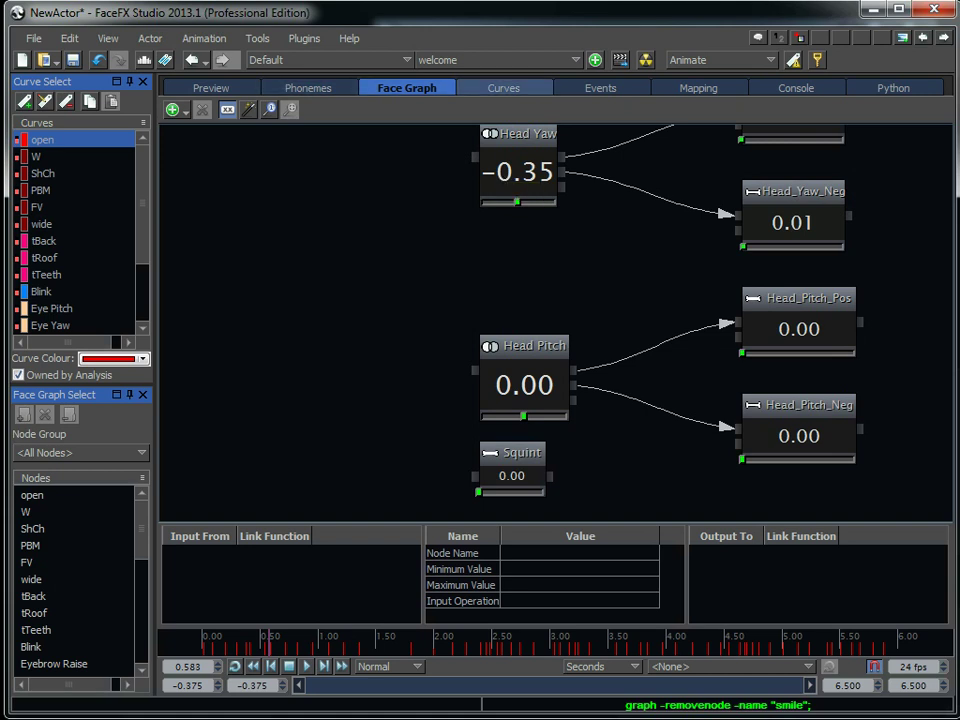
Step: Create the missing PhraseEvents group and its "." animation from the first phrase event, and return to the welcome animation's events
{"action": "left_click", "coordinate": [601, 88]}
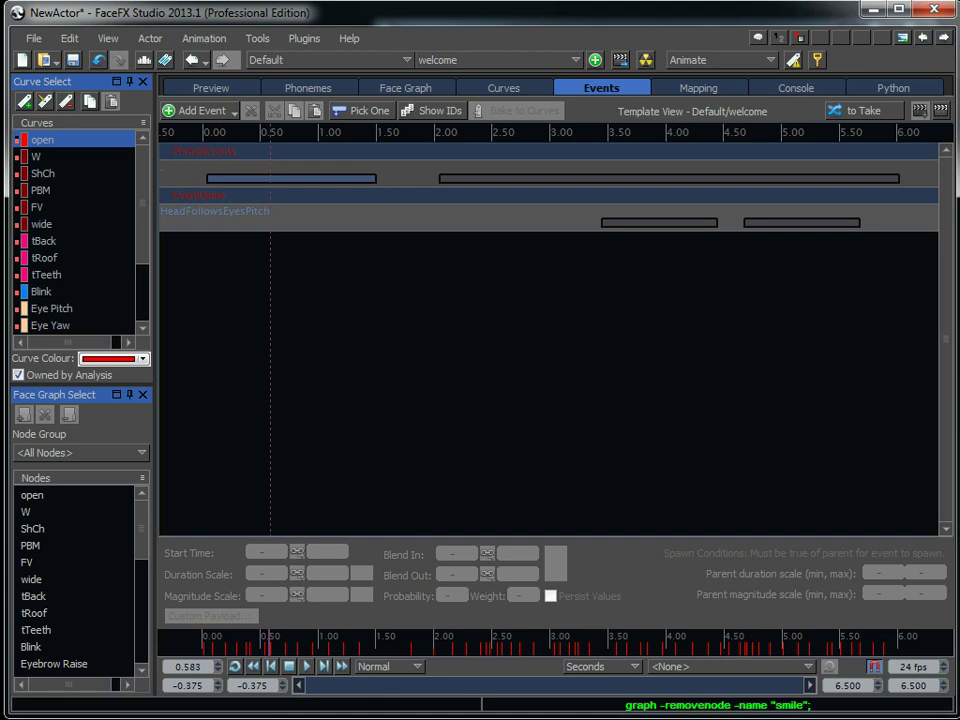
{"action": "left_click", "coordinate": [291, 179]}
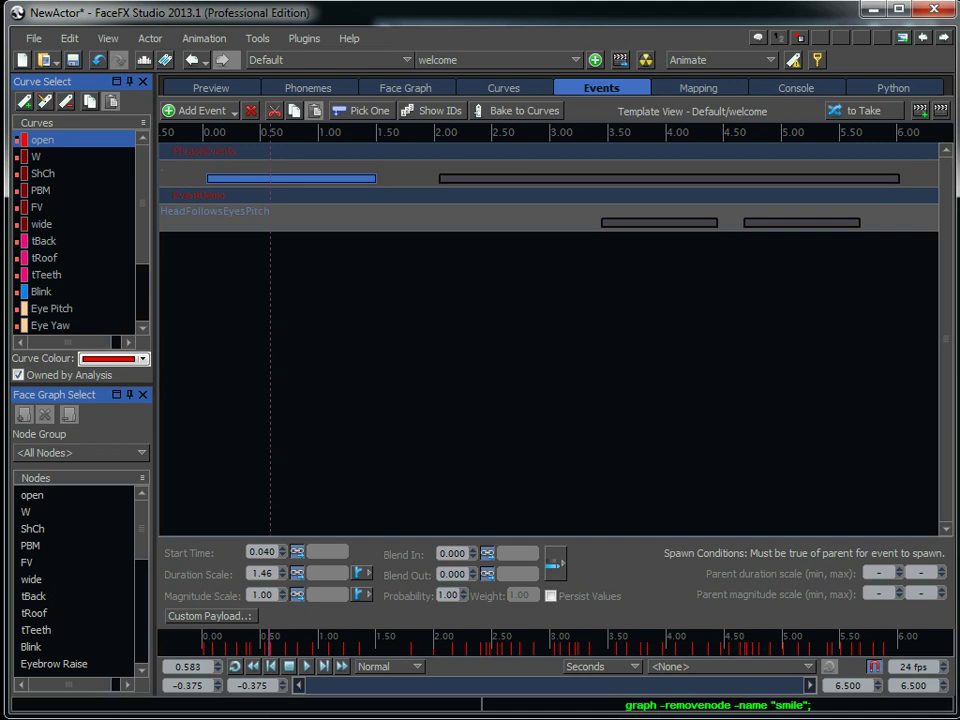
{"action": "left_click", "coordinate": [340, 300]}
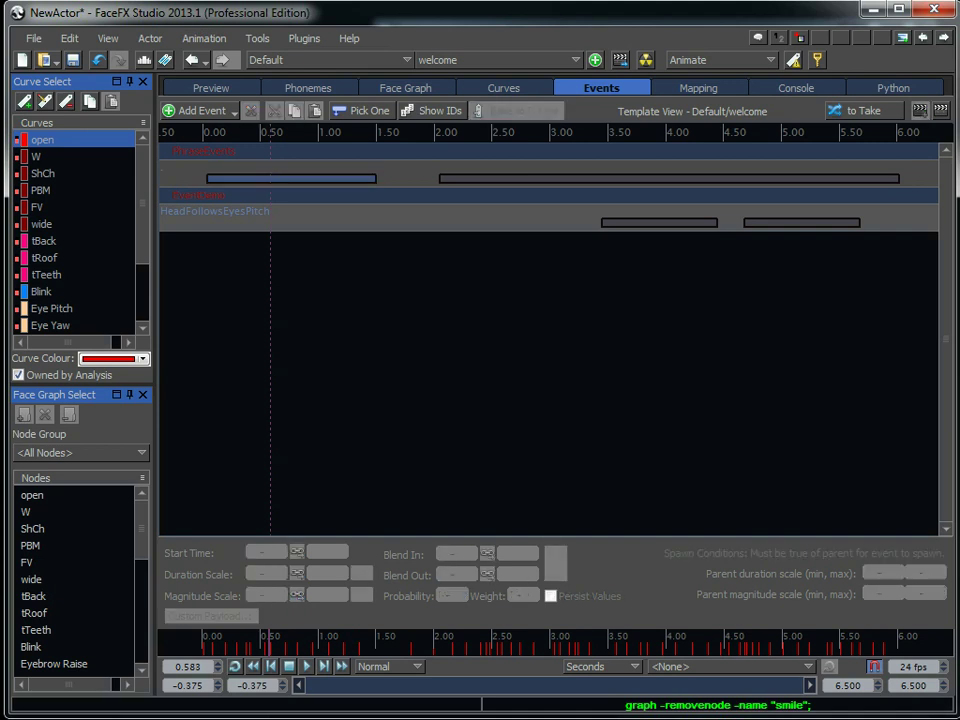
{"action": "double_click", "coordinate": [291, 179]}
{"action": "left_click", "coordinate": [493, 463]}
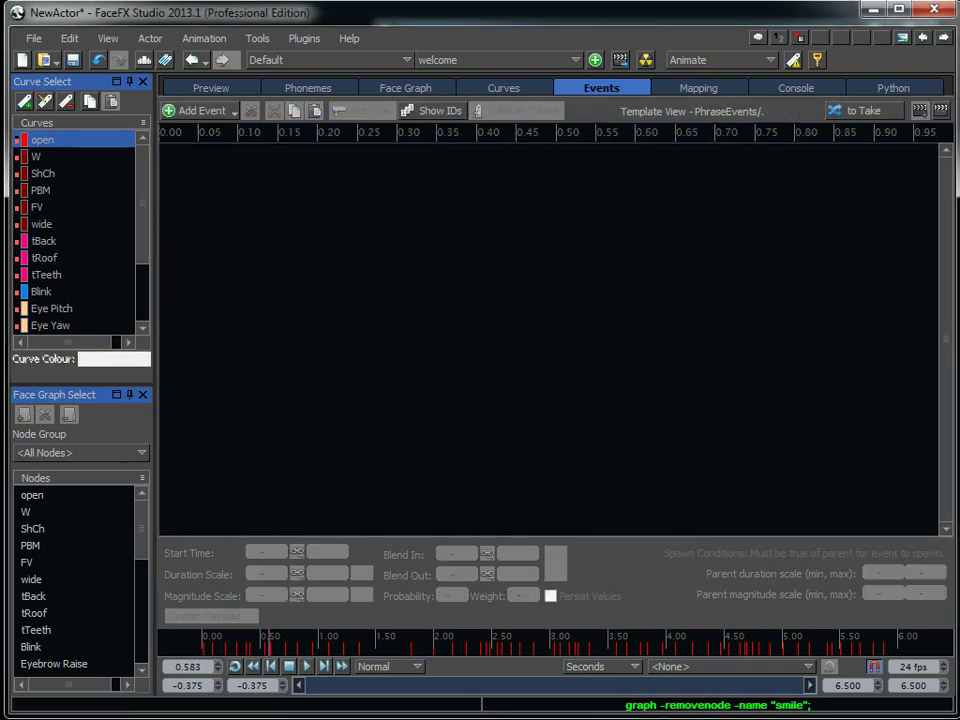
{"action": "left_click", "coordinate": [191, 60]}
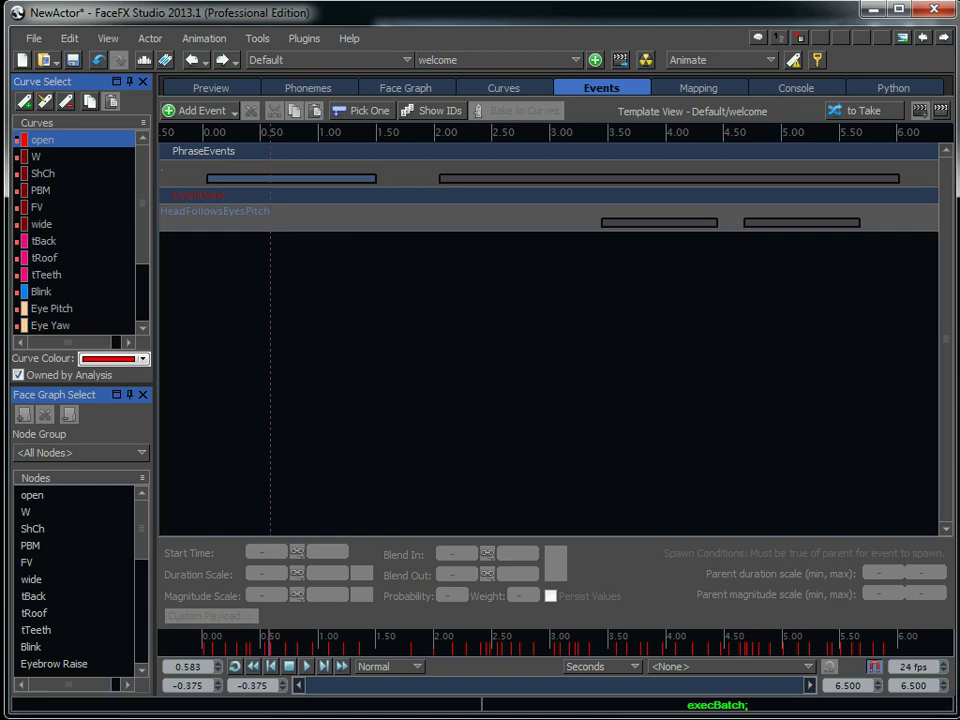
Step: Select the first phrase event and open its duration scale and start time for editing
{"action": "left_click", "coordinate": [291, 179]}
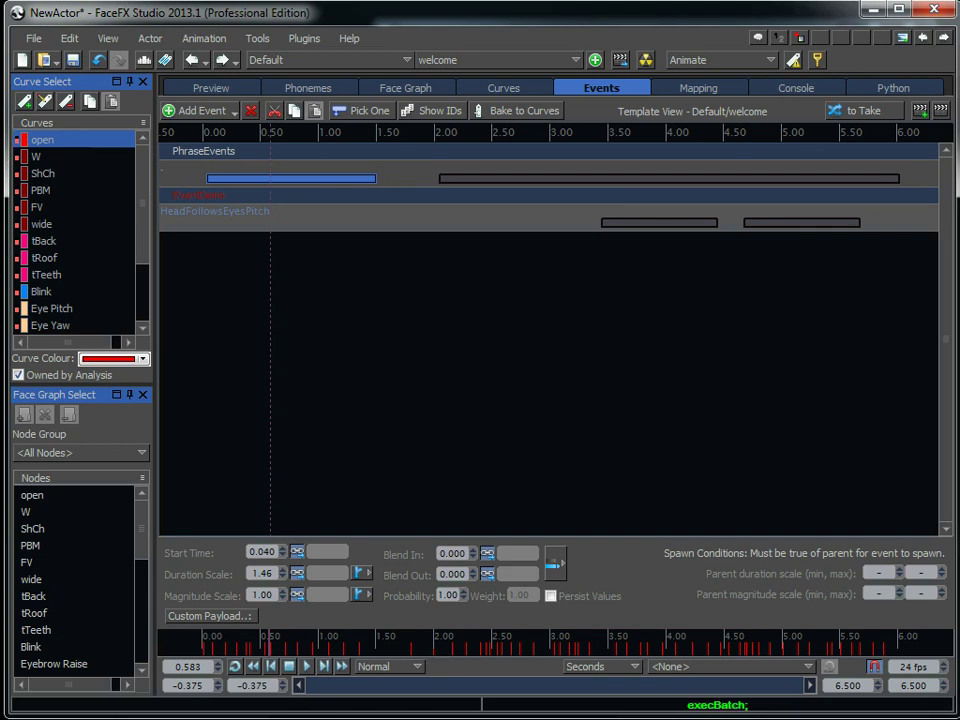
{"action": "left_click", "coordinate": [262, 574]}
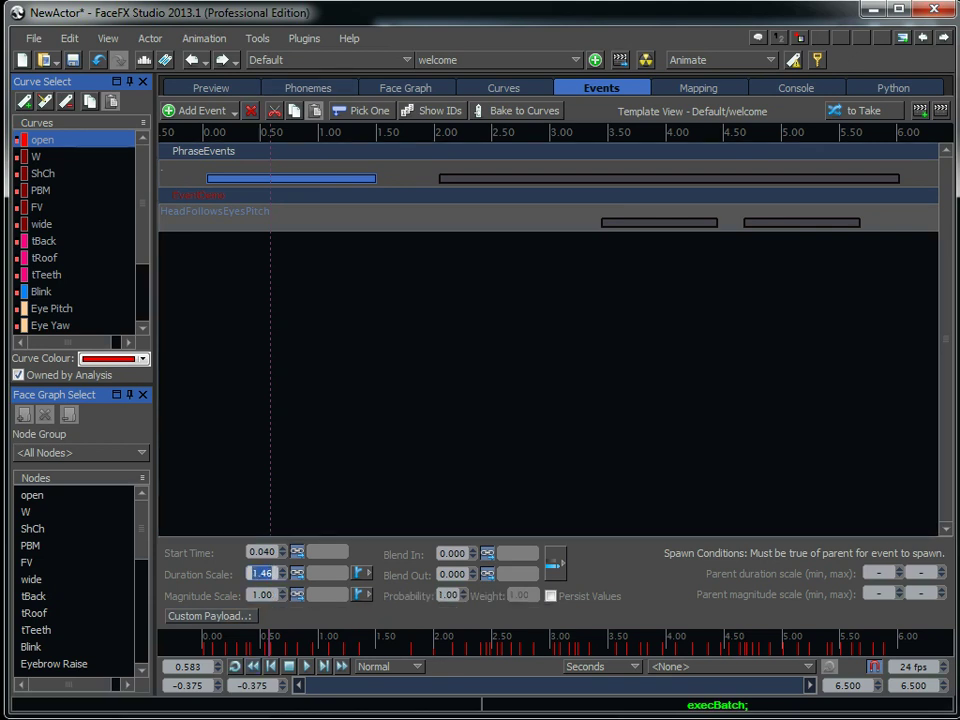
{"action": "left_click", "coordinate": [268, 574]}
{"action": "left_click_drag", "start_coordinate": [248, 552], "coordinate": [264, 552]}
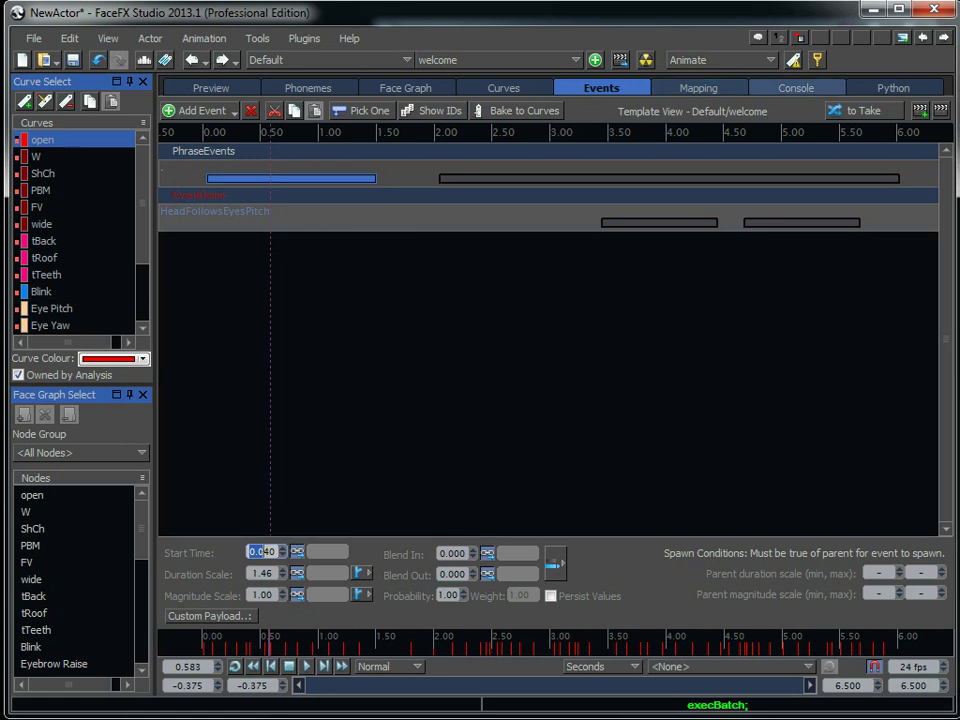
Step: Copy the command select -type "animgroup" -names "Default"; from the console log file into the command line
{"action": "left_click", "coordinate": [796, 87]}
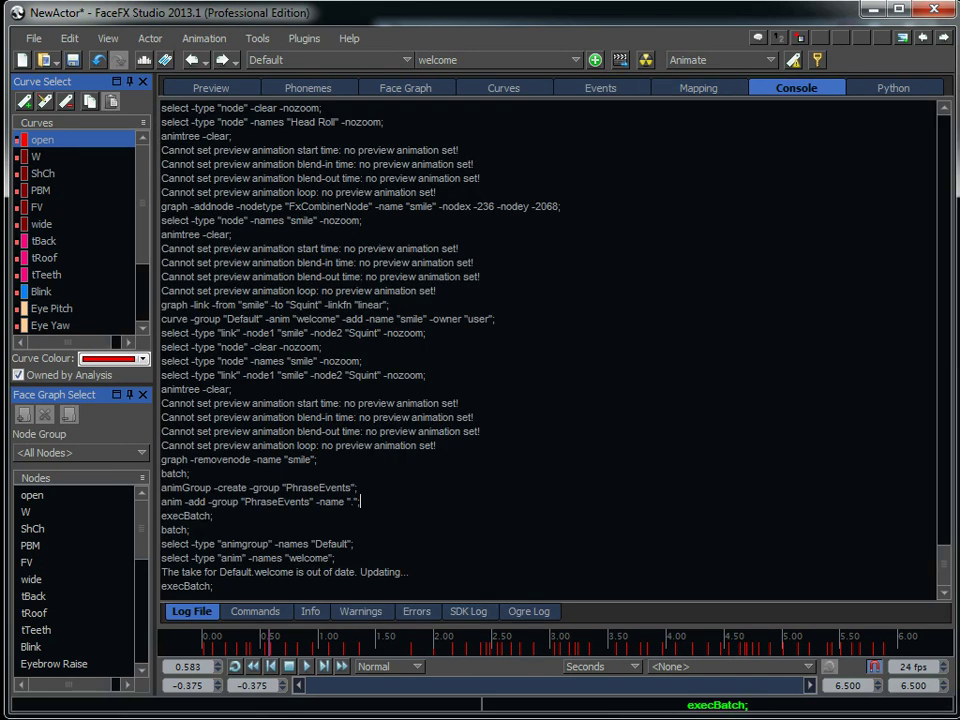
{"action": "left_click_drag", "start_coordinate": [353, 543], "coordinate": [161, 543]}
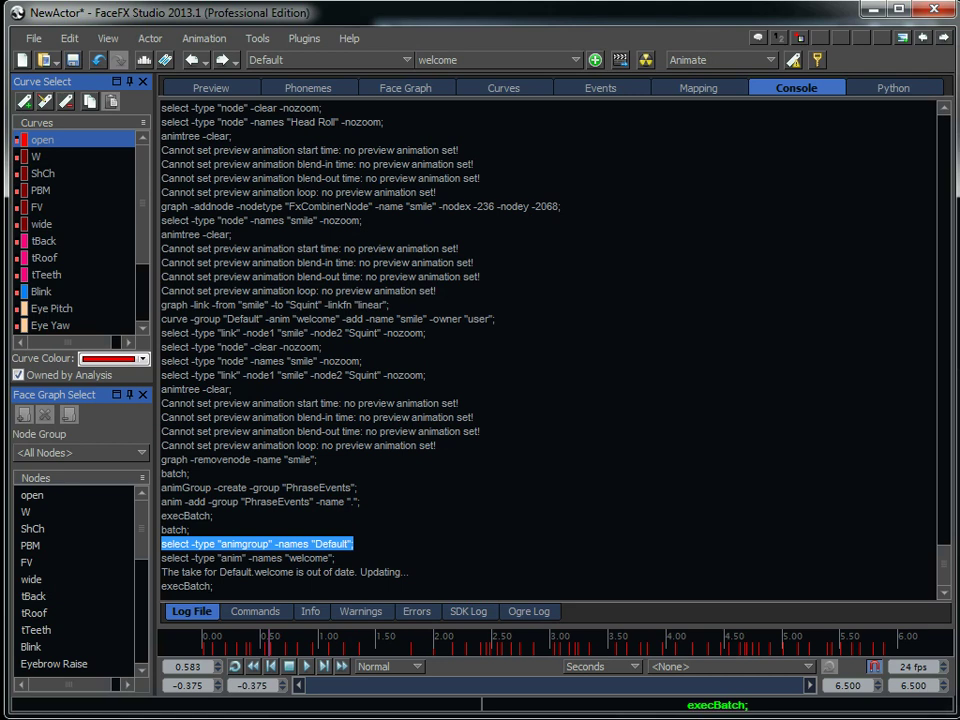
{"action": "left_click_drag", "start_coordinate": [361, 502], "coordinate": [161, 544]}
{"action": "key", "text": "ctrl+c"}
{"action": "left_click", "coordinate": [246, 705]}
{"action": "key", "text": "ctrl+v"}
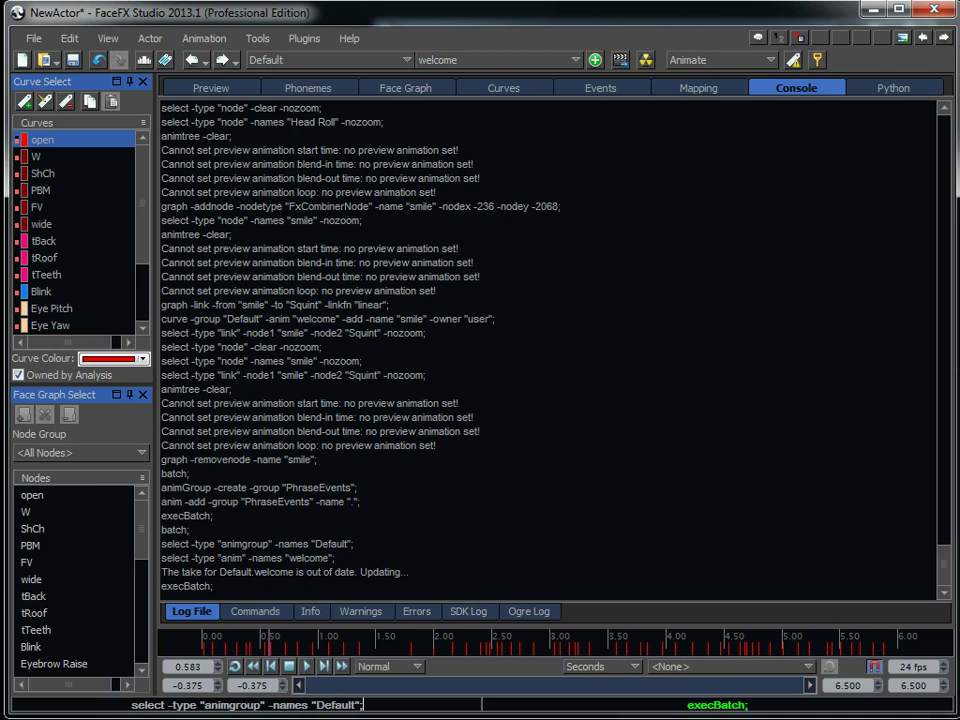
Step: Execute the entered animgroup select command, and run it again in the Python shell as issueCommand('select -type "animgroup" -names "Default";')
{"action": "key", "text": "Return"}
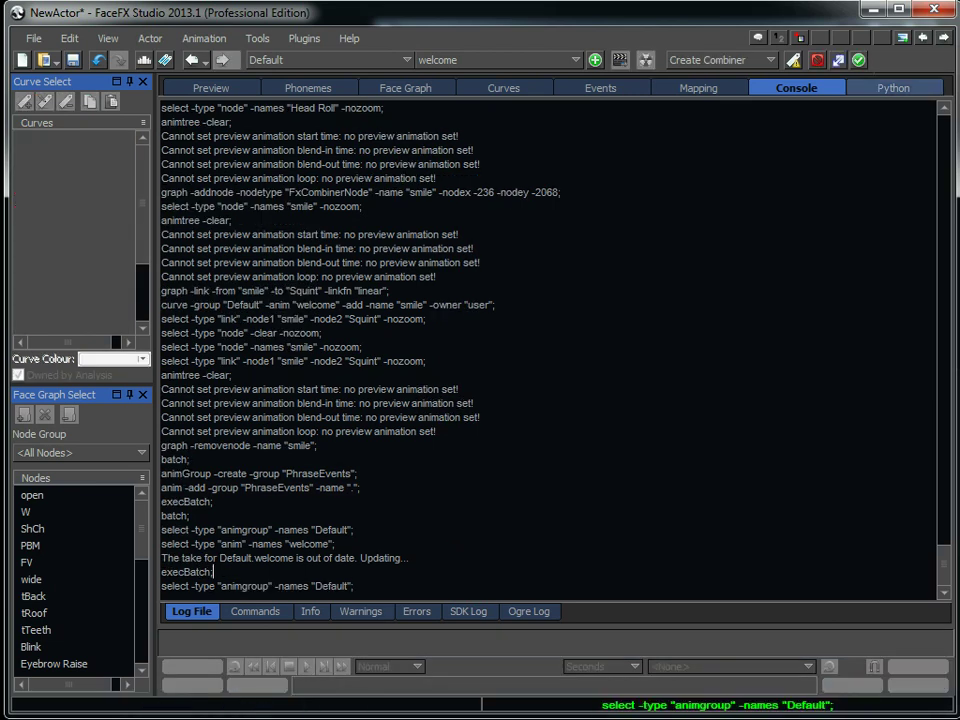
{"action": "left_click", "coordinate": [894, 88]}
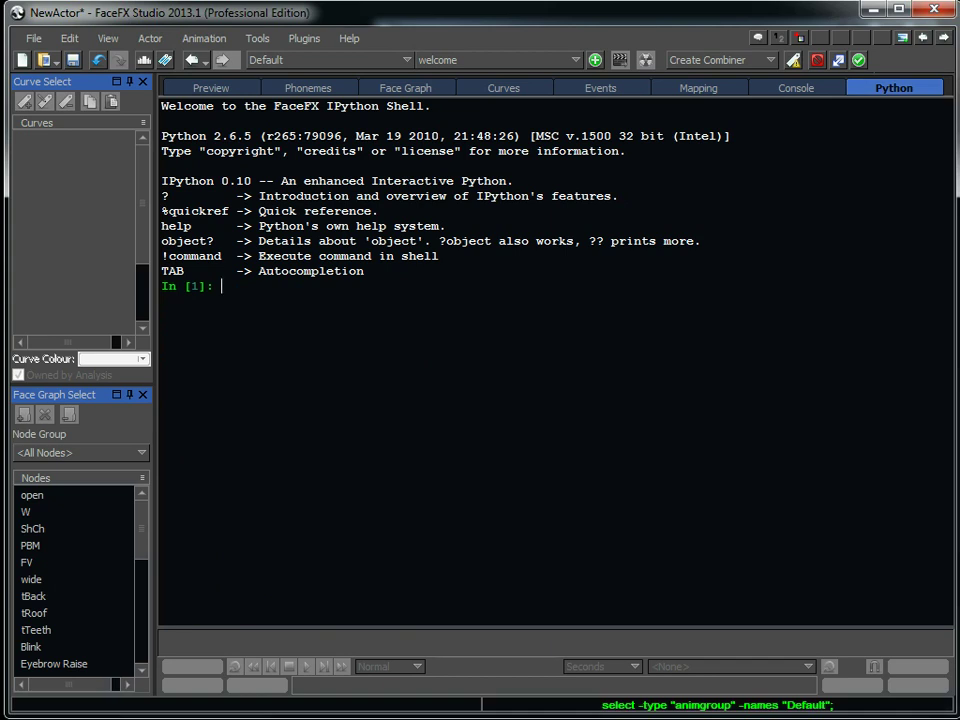
{"action": "type", "text": "issueCommand"}
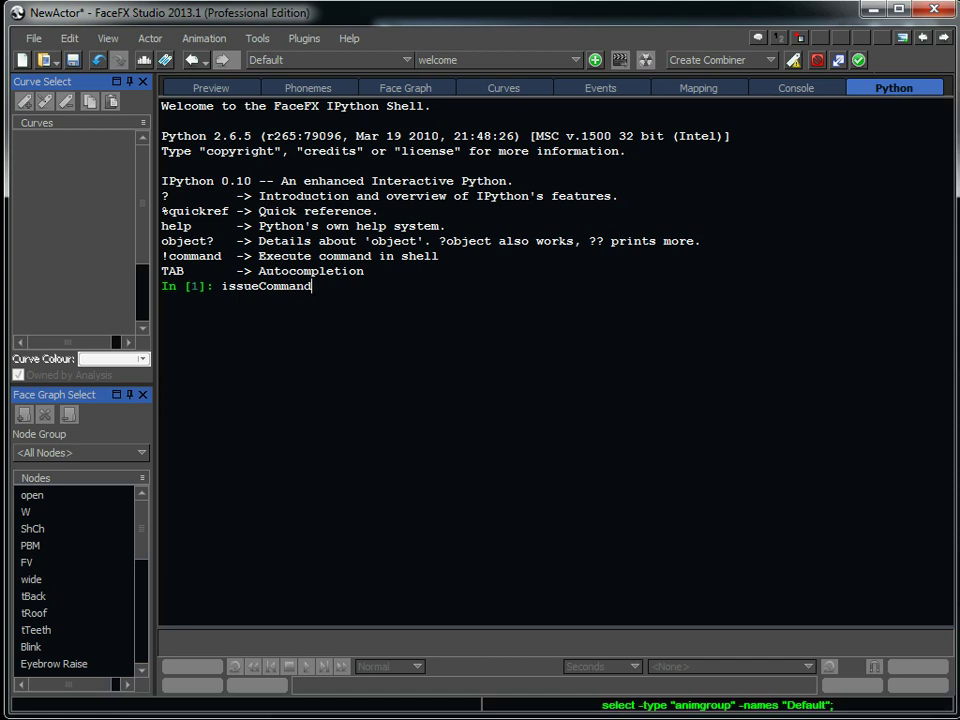
{"action": "type", "text": "('"}
{"action": "key", "text": "ctrl+v"}
{"action": "type", "text": "')"}
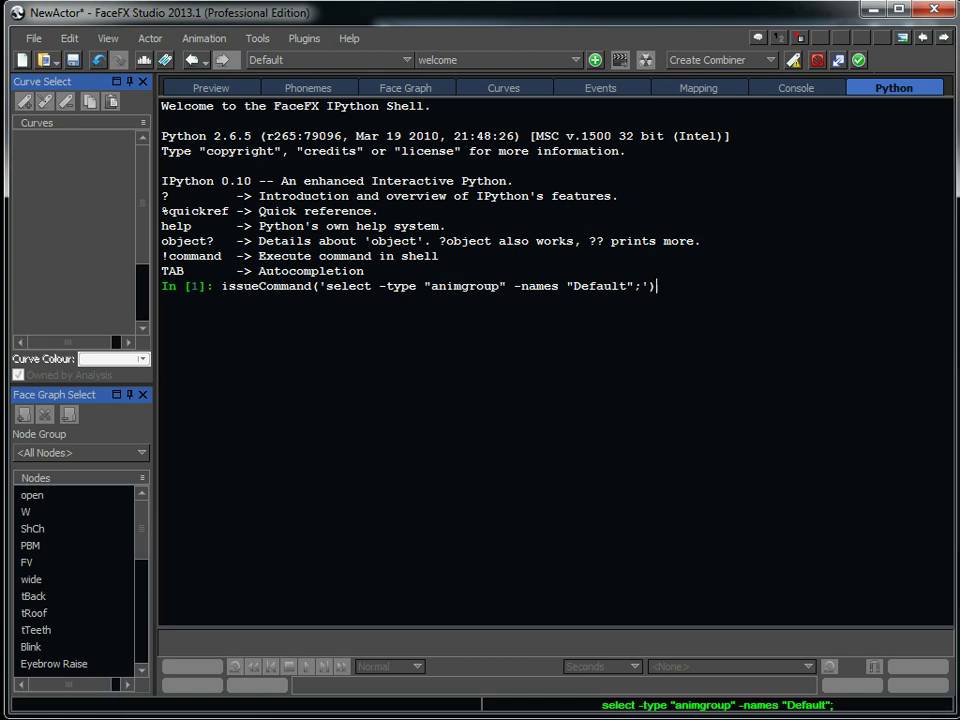
{"action": "key", "text": "Return"}
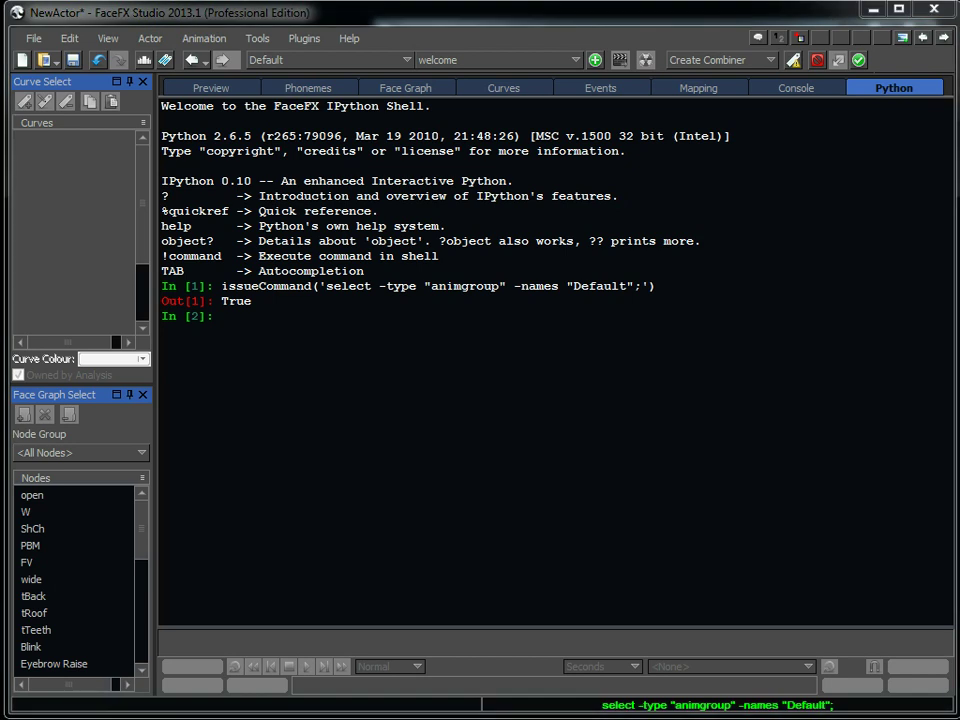
Step: Switch to the web browser and review the Default Character Setup page's target list and mouth target poses, and return to FaceFX Studio
{"action": "key", "text": "alt+Tab"}
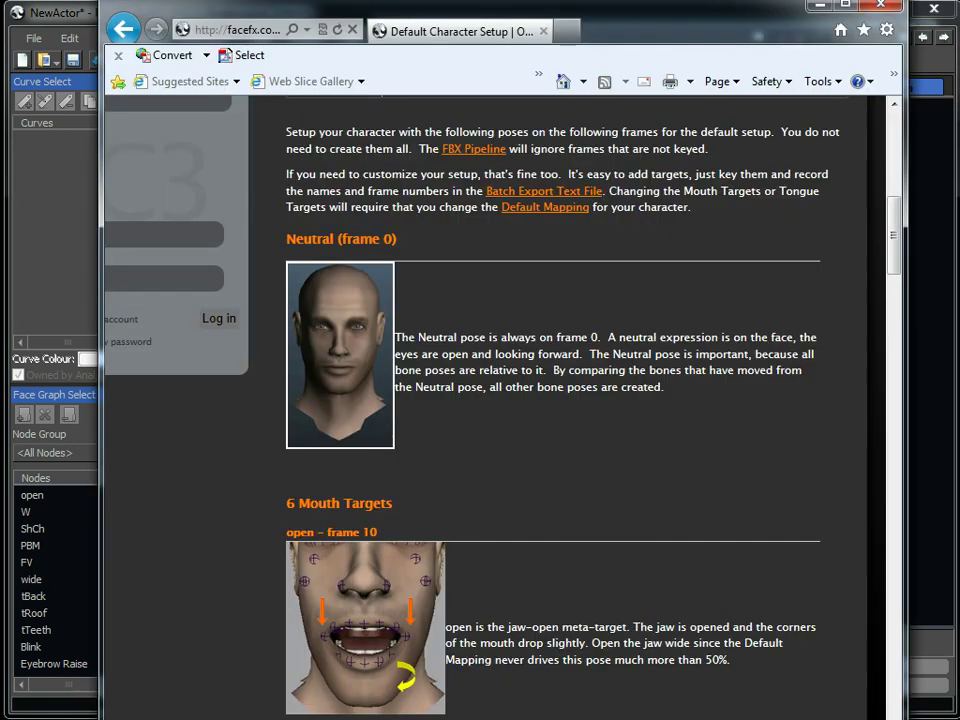
{"action": "scroll", "coordinate": [550, 400], "scroll_direction": "up", "scroll_amount": 2}
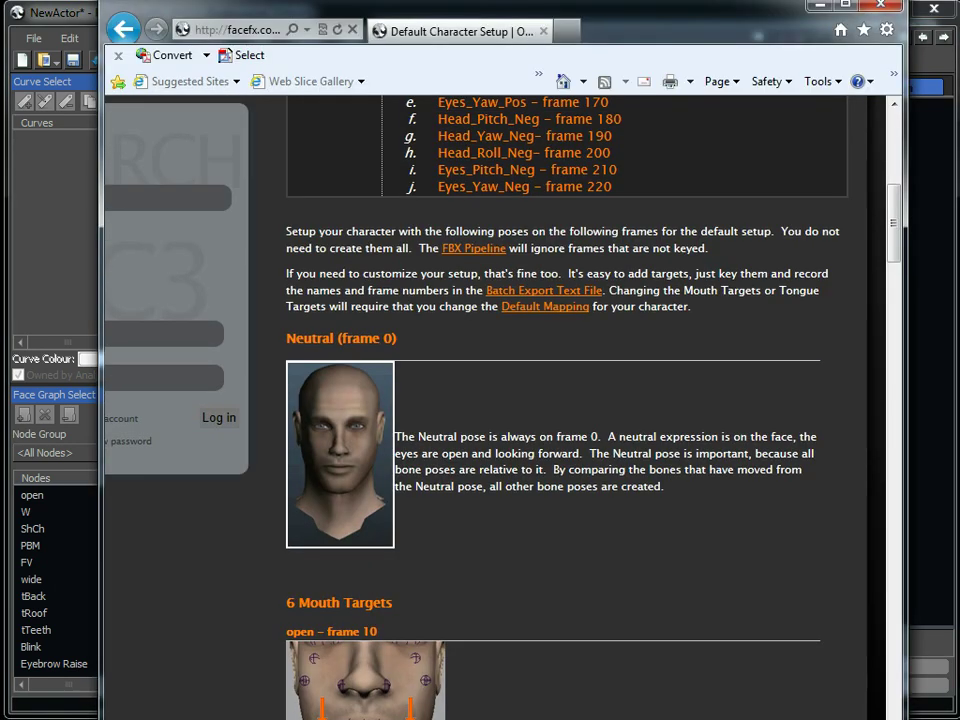
{"action": "scroll", "coordinate": [550, 400], "scroll_direction": "up", "scroll_amount": 3}
{"action": "scroll", "coordinate": [550, 400], "scroll_direction": "down", "scroll_amount": 3}
{"action": "scroll", "coordinate": [550, 400], "scroll_direction": "up", "scroll_amount": 5}
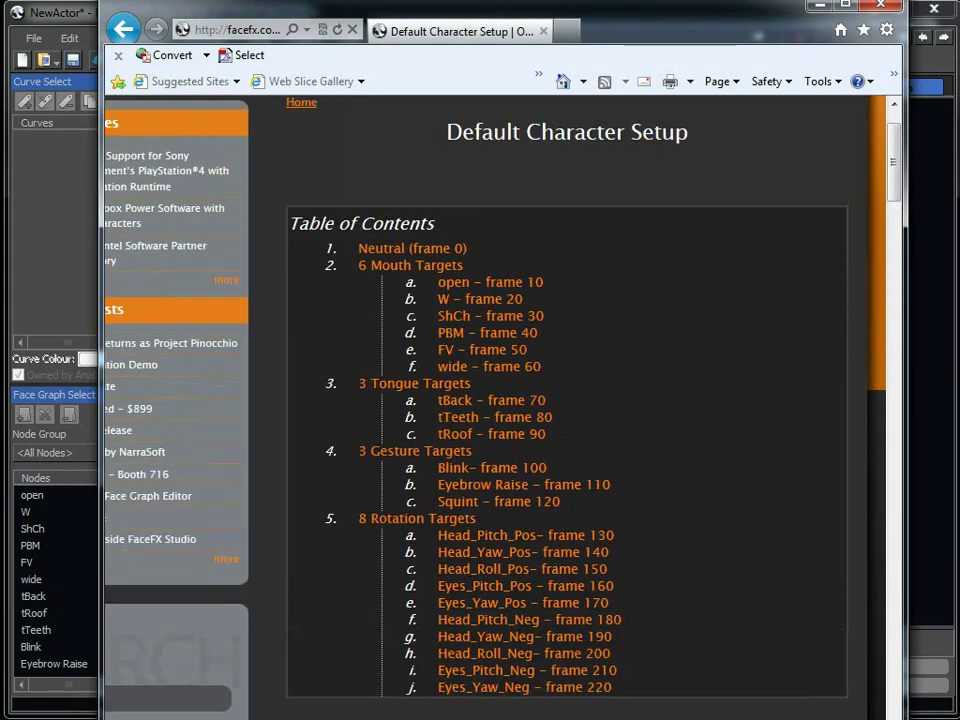
{"action": "scroll", "coordinate": [550, 400], "scroll_direction": "down", "scroll_amount": 7}
{"action": "scroll", "coordinate": [550, 400], "scroll_direction": "down", "scroll_amount": 2}
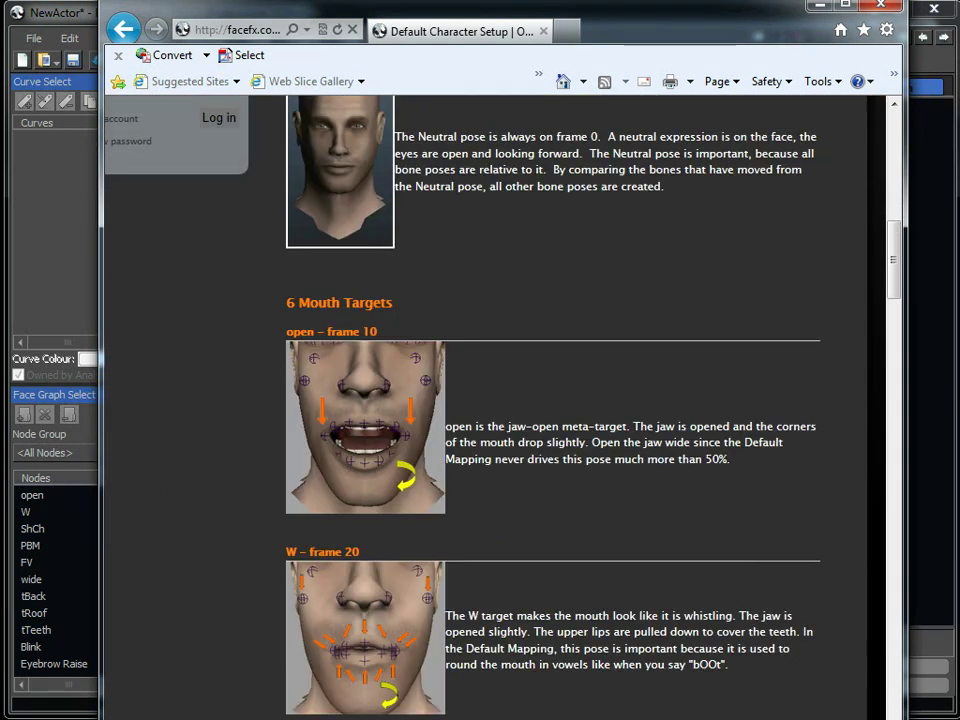
{"action": "left_click", "coordinate": [820, 6]}
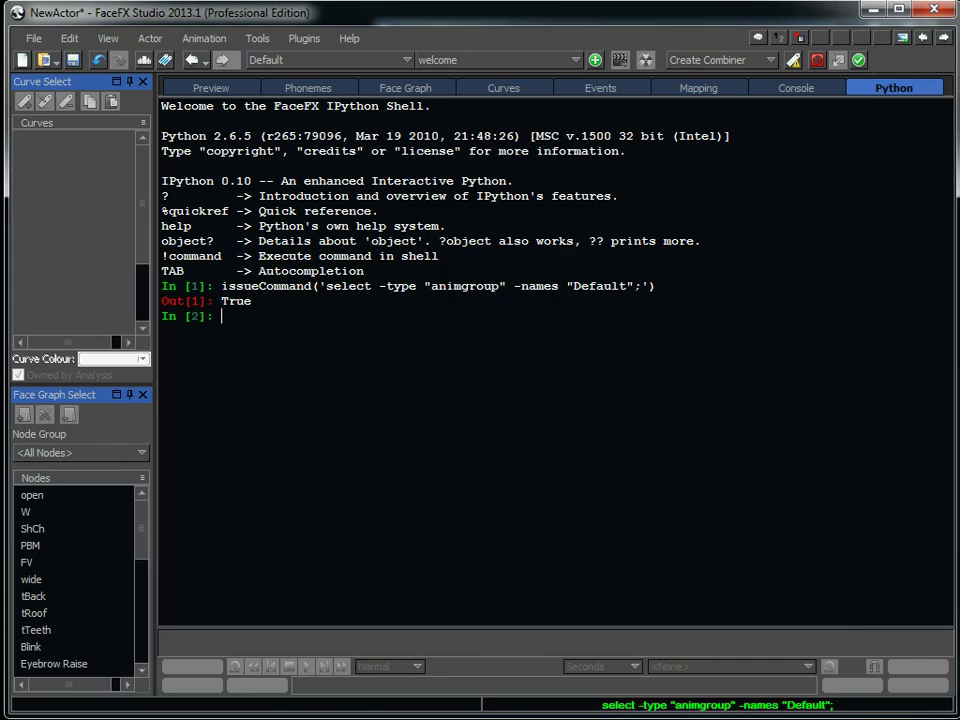
Step: Check the available actor export and import options without choosing any, and show the character preview
{"action": "left_click", "coordinate": [33, 38]}
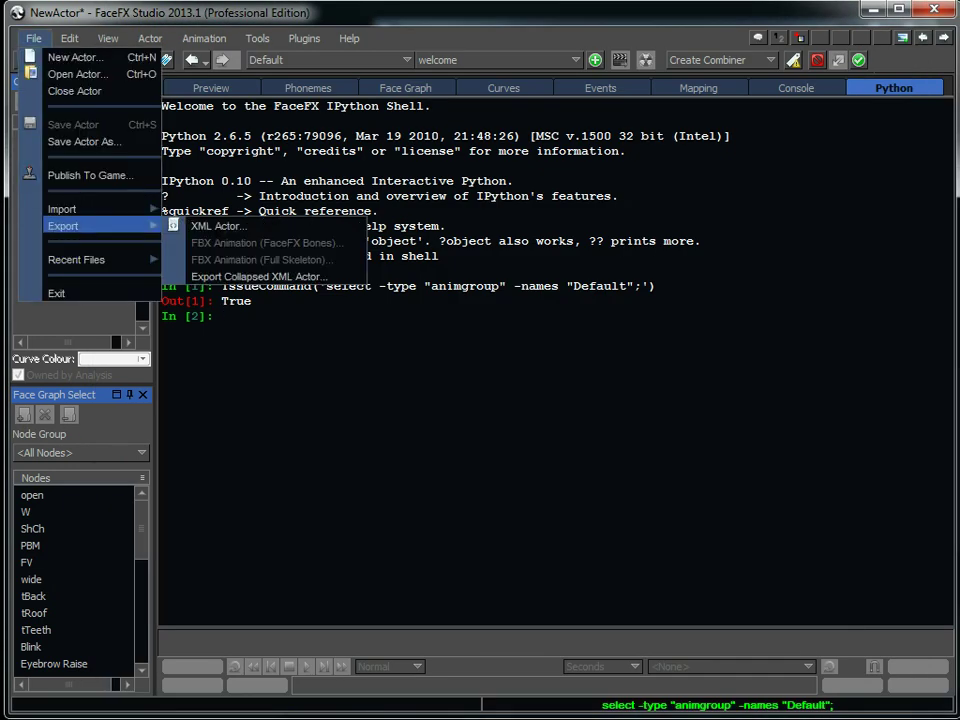
{"action": "mouse_move", "coordinate": [90, 209]}
{"action": "left_click", "coordinate": [620, 196]}
{"action": "left_click", "coordinate": [212, 88]}
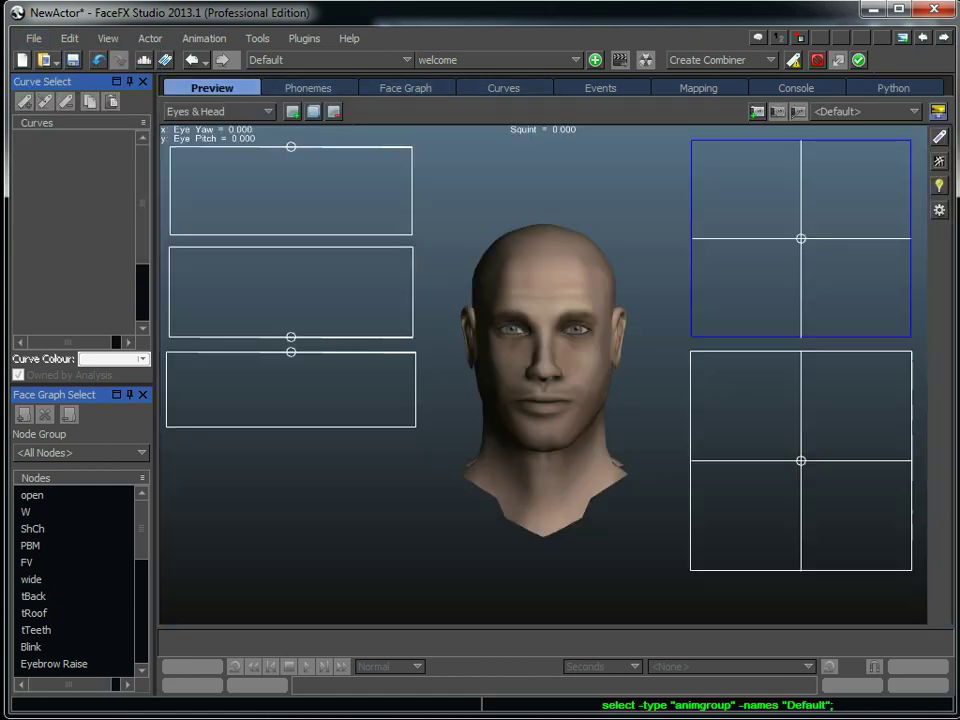